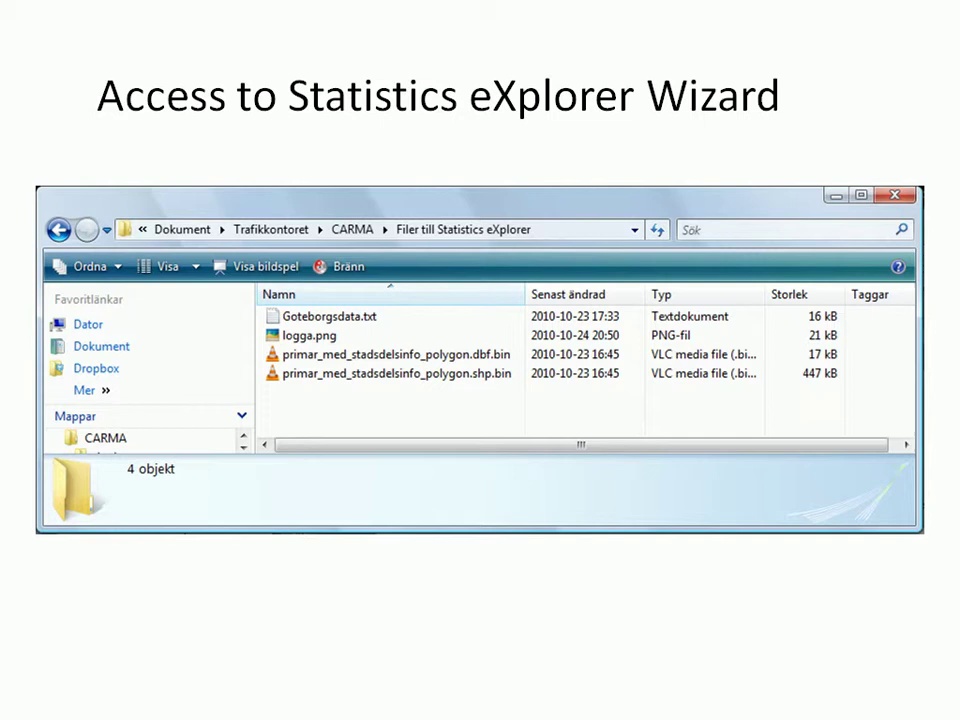
- Advance to the 'Webbadress to eXplorer wizard' slide showing logga.png and png, jpg, gif formats
key("Right")
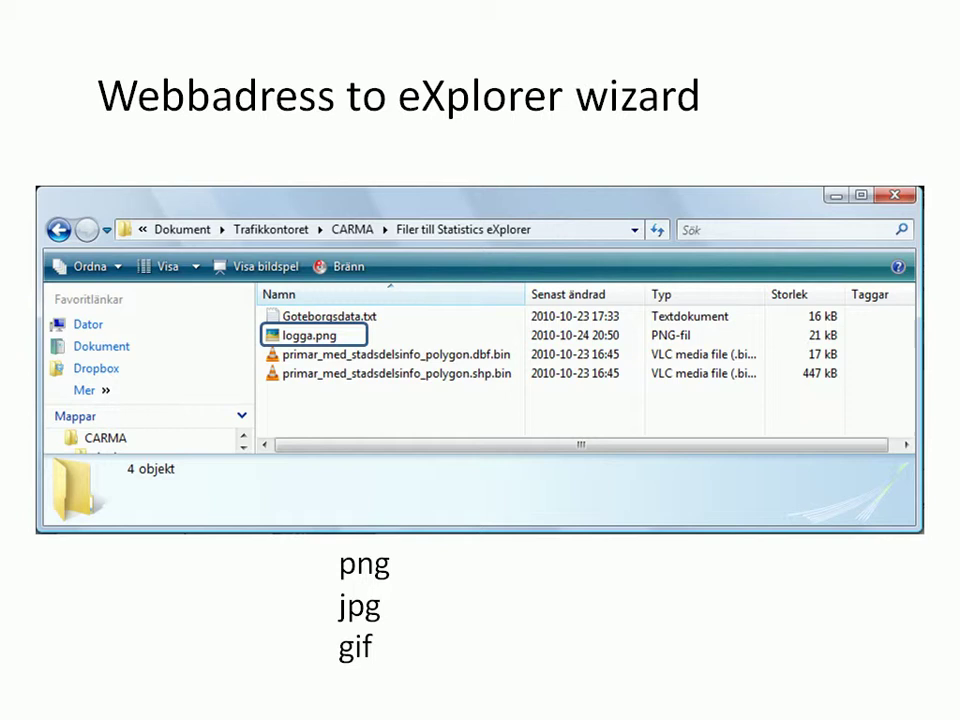
- Advance to the slide about the Unicode .txt data file
key("Right")
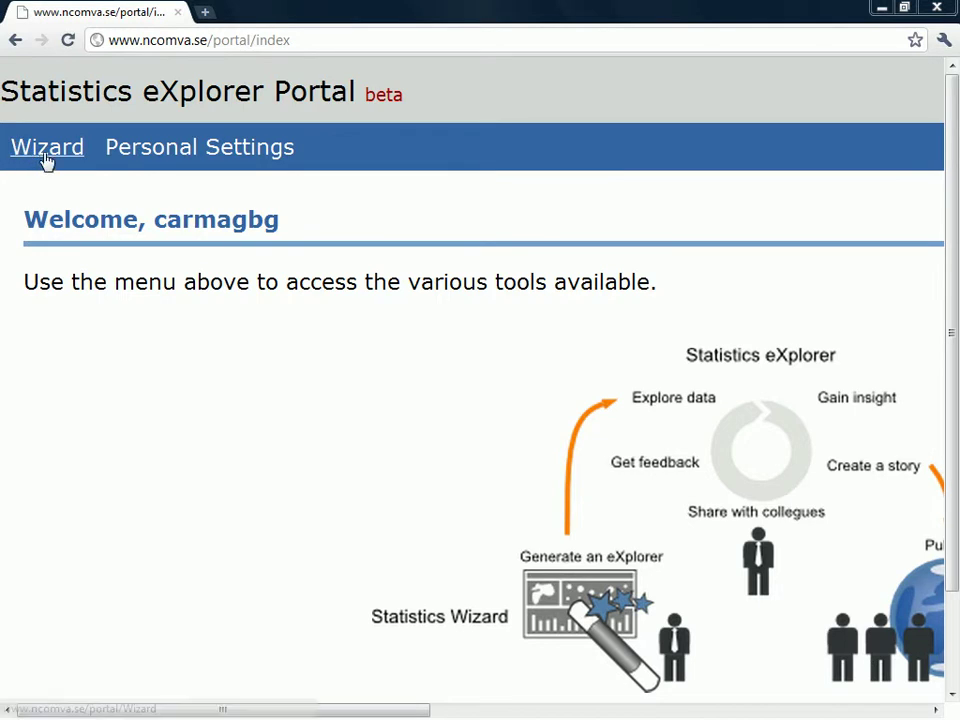
- Launch the Wizard for the carma application and create a new Statistics eXplorer
left_click(46, 158)
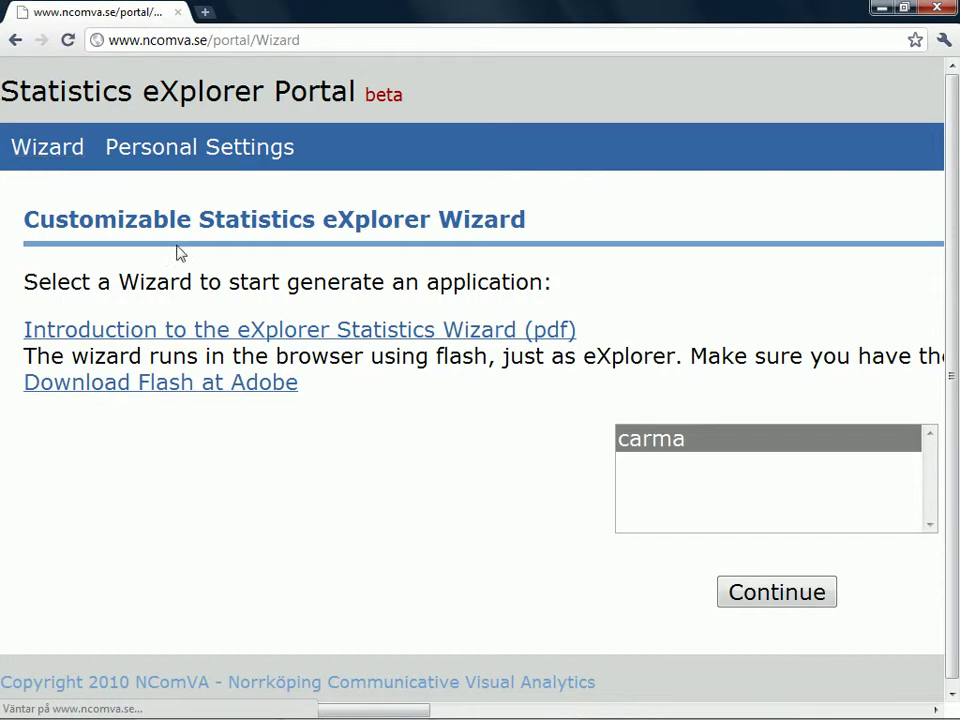
left_click(810, 602)
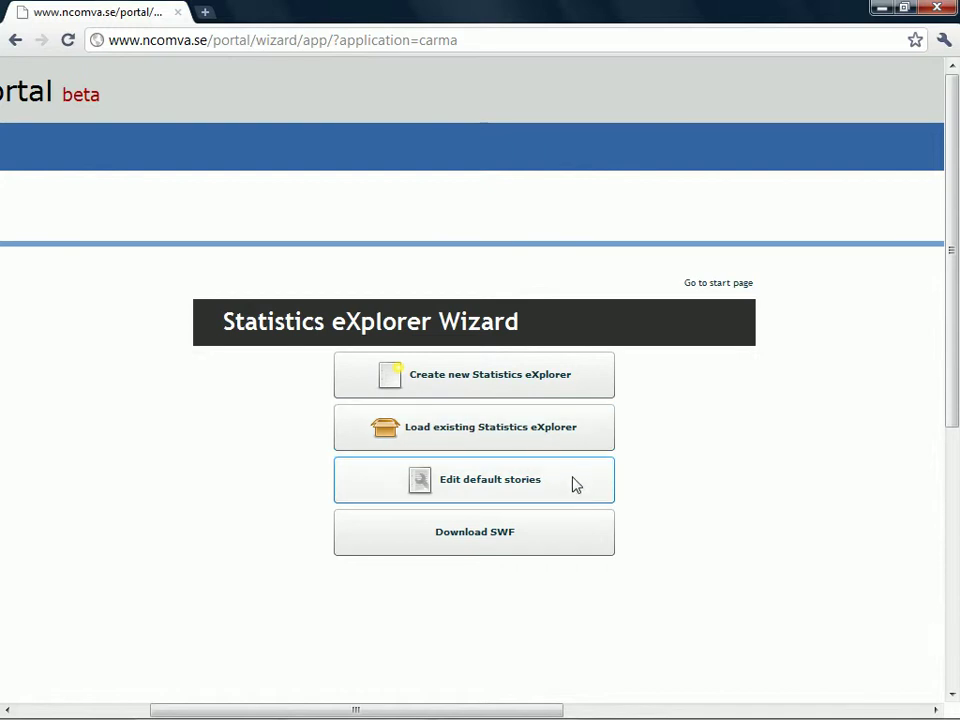
left_click(594, 386)
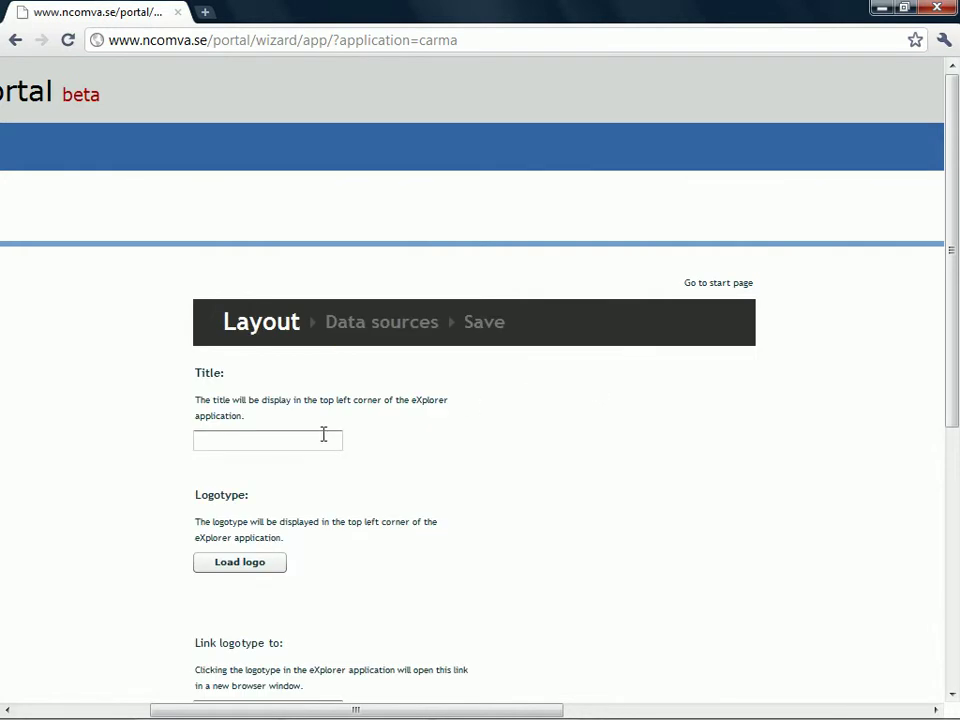
- Title the application 'Göteborg' and load logga.png as its logo
left_click(323, 435)
type("Göteborg")
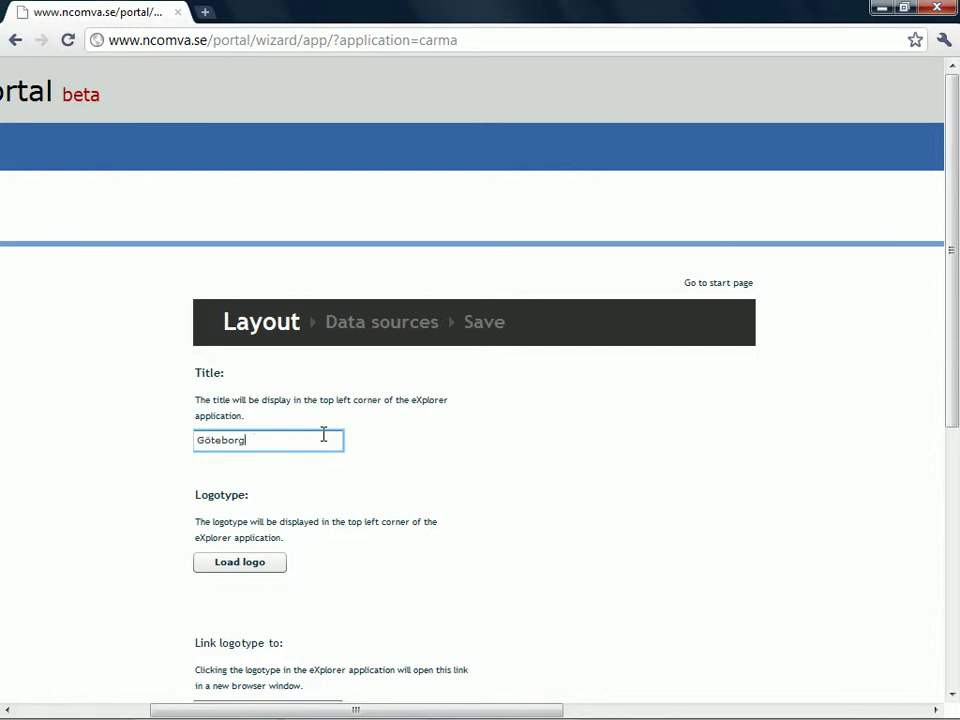
left_click(272, 566)
left_click(170, 129)
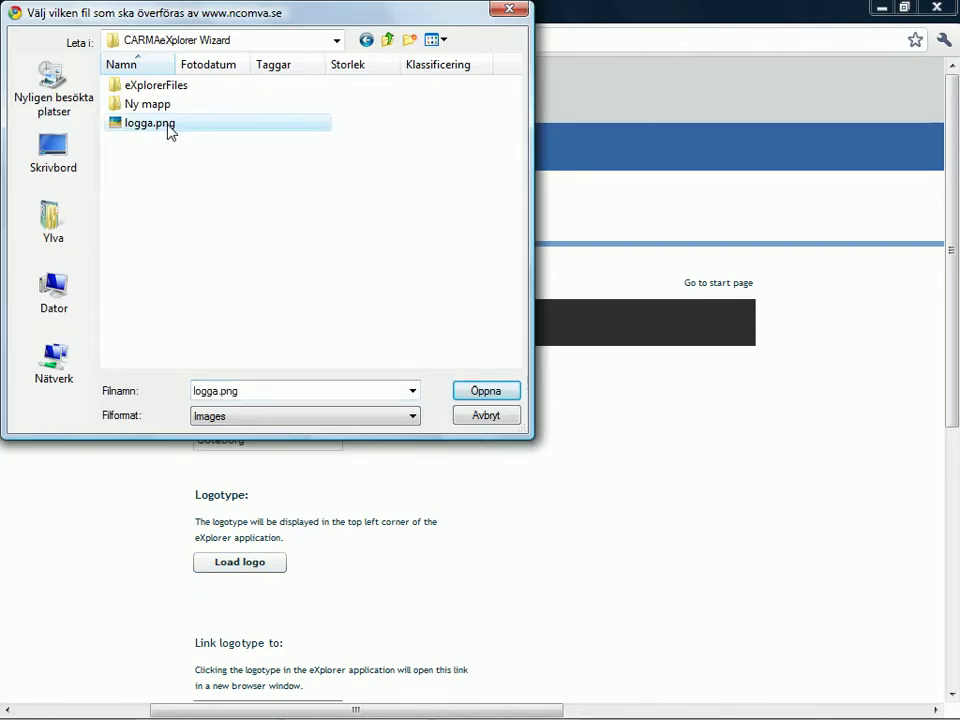
left_click(485, 392)
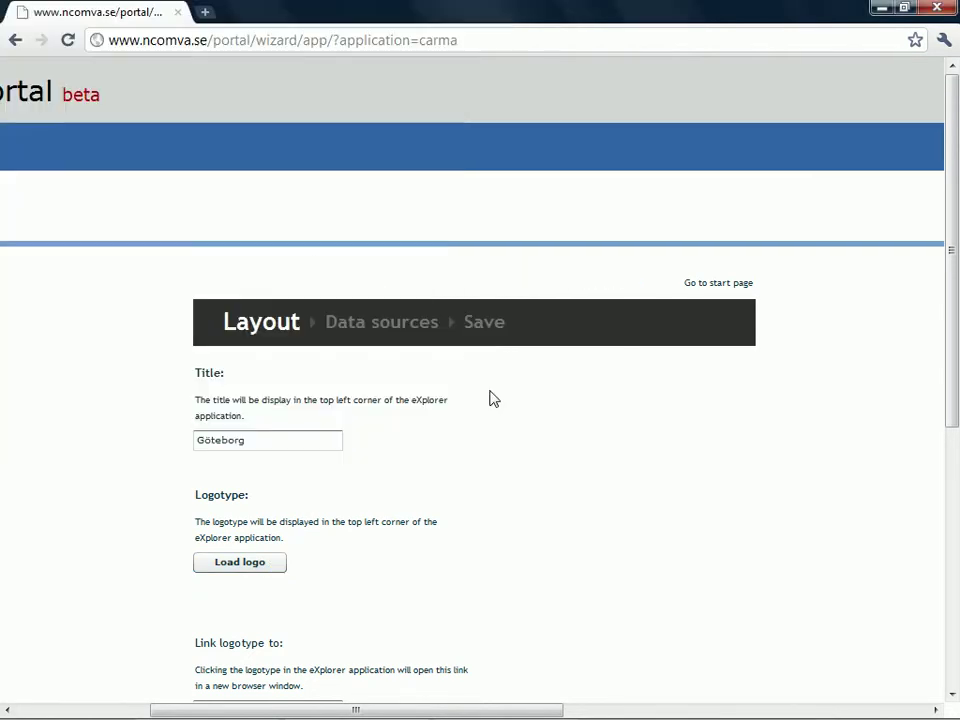
scroll(598, 580, "down", 2)
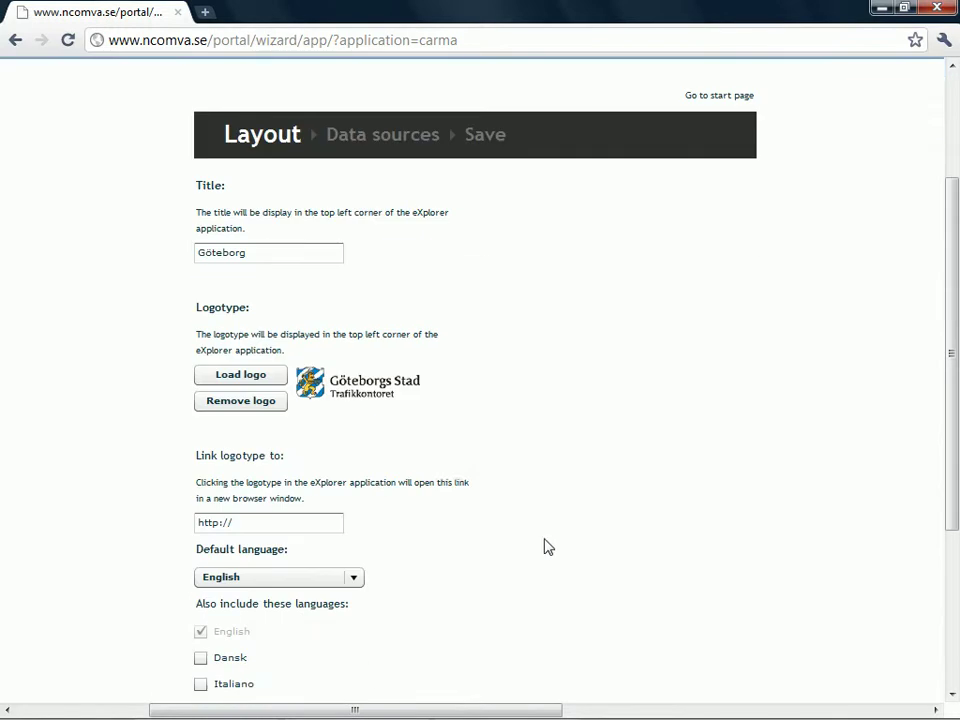
- Link the logo to the /portal/trafikkontoret URL, add Svenska, and continue to Data sources
left_click(299, 524)
key("ctrl+a")
key("ctrl+v")
scroll(405, 562, "down", 2)
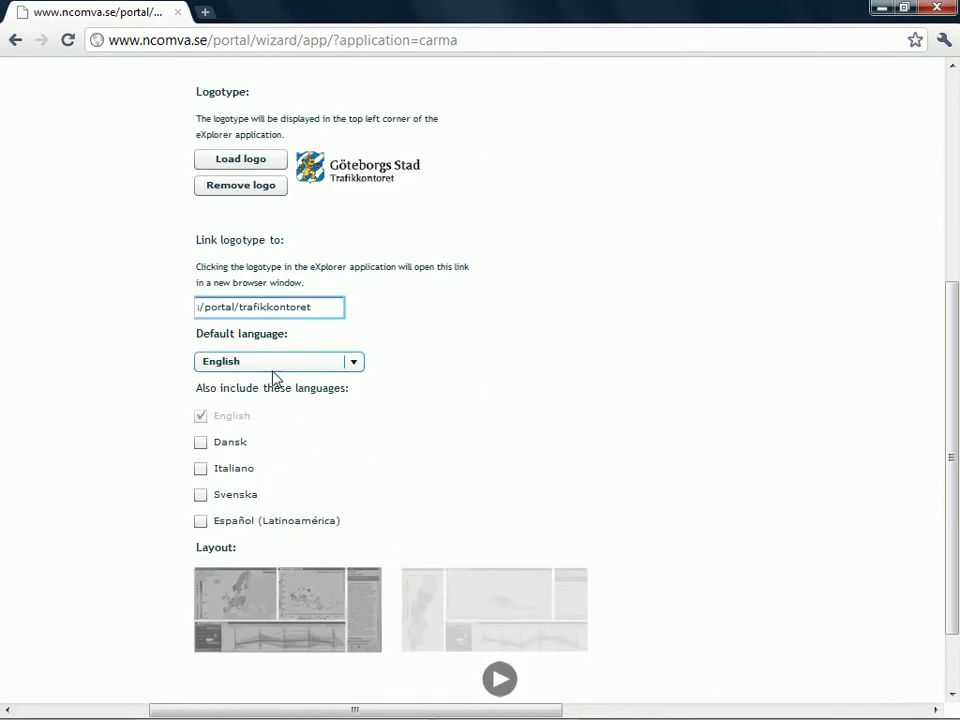
left_click(204, 497)
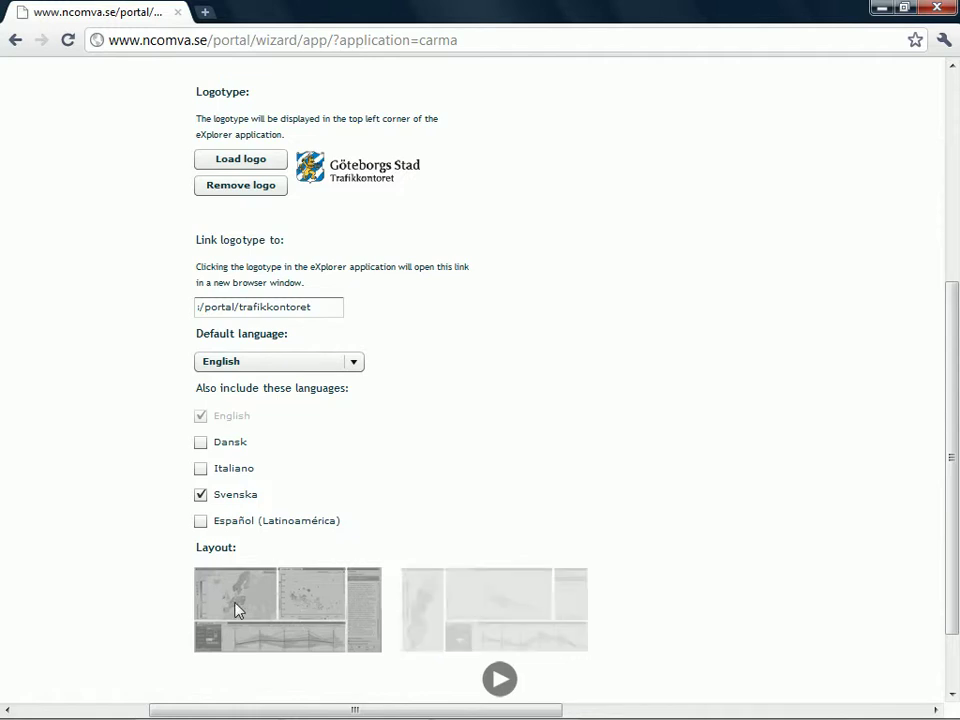
left_click(505, 681)
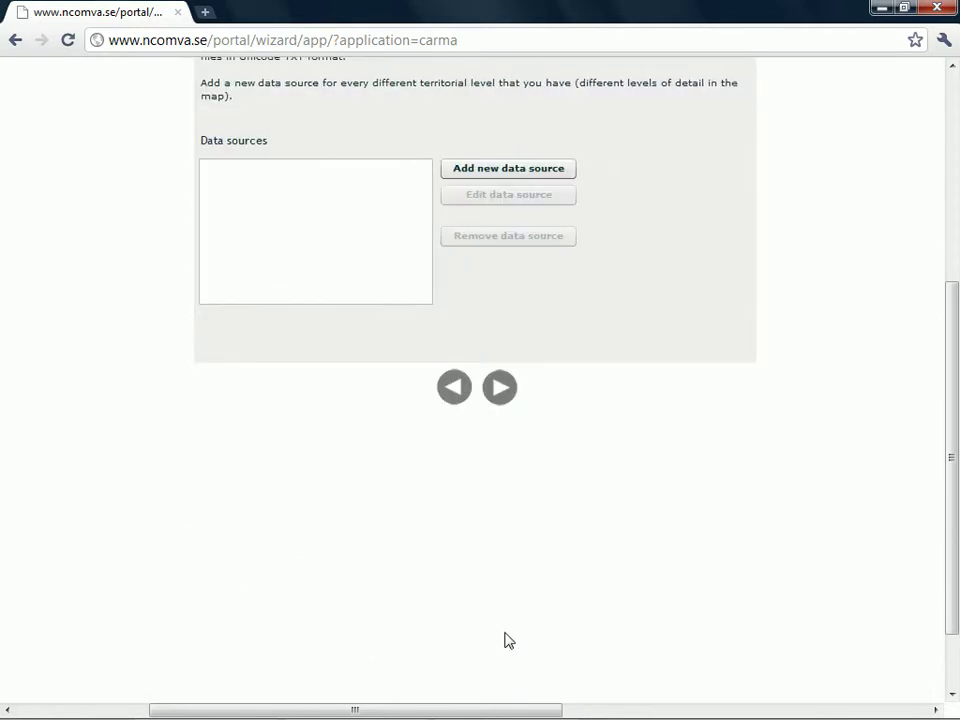
- Add a data source and map layer using primar_med_stadsdelsinfo_polygon.shp.bin as its shape file
left_click(557, 170)
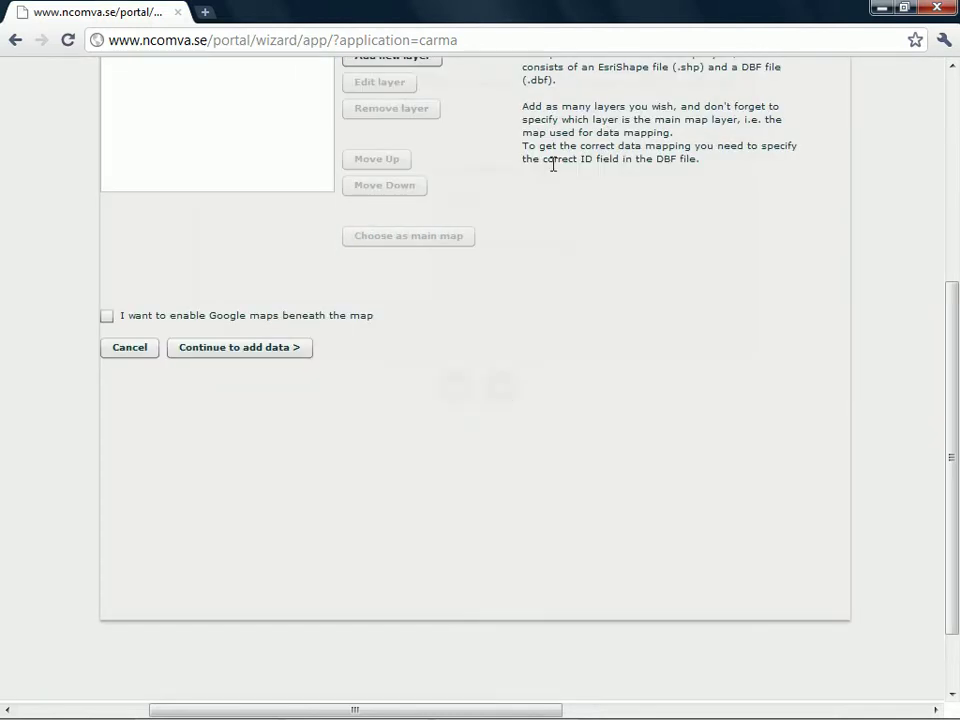
left_click(404, 341)
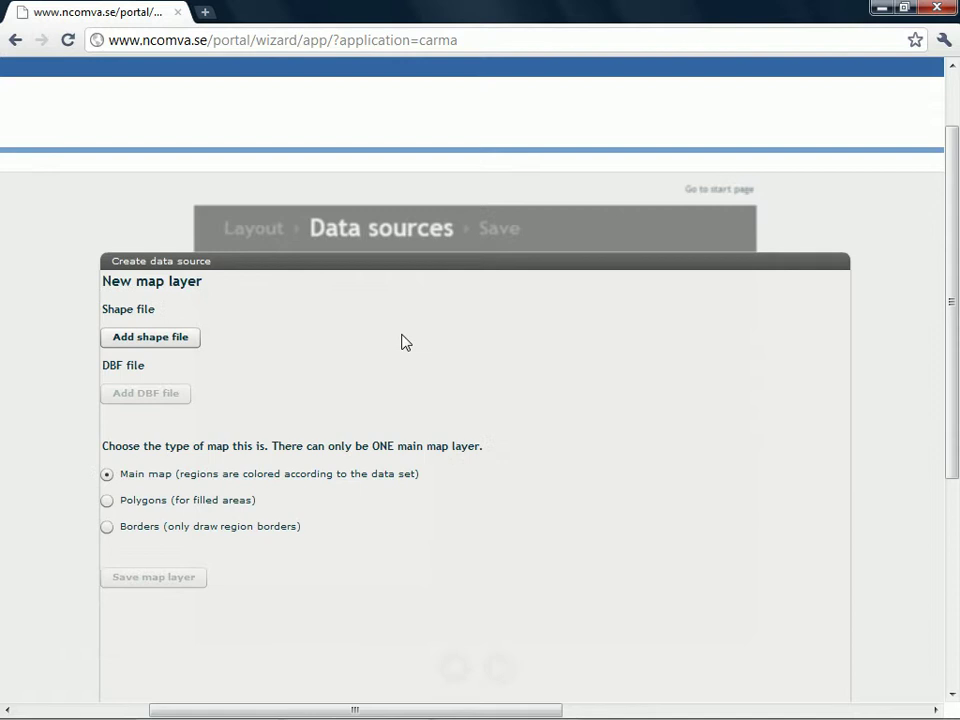
left_click(178, 345)
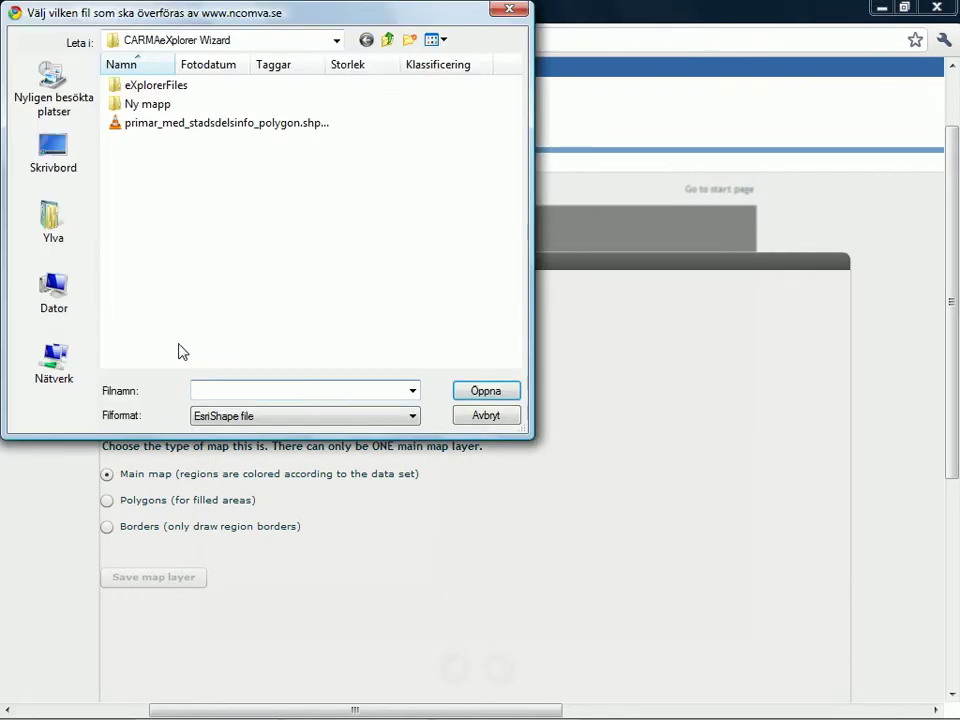
left_click(165, 125)
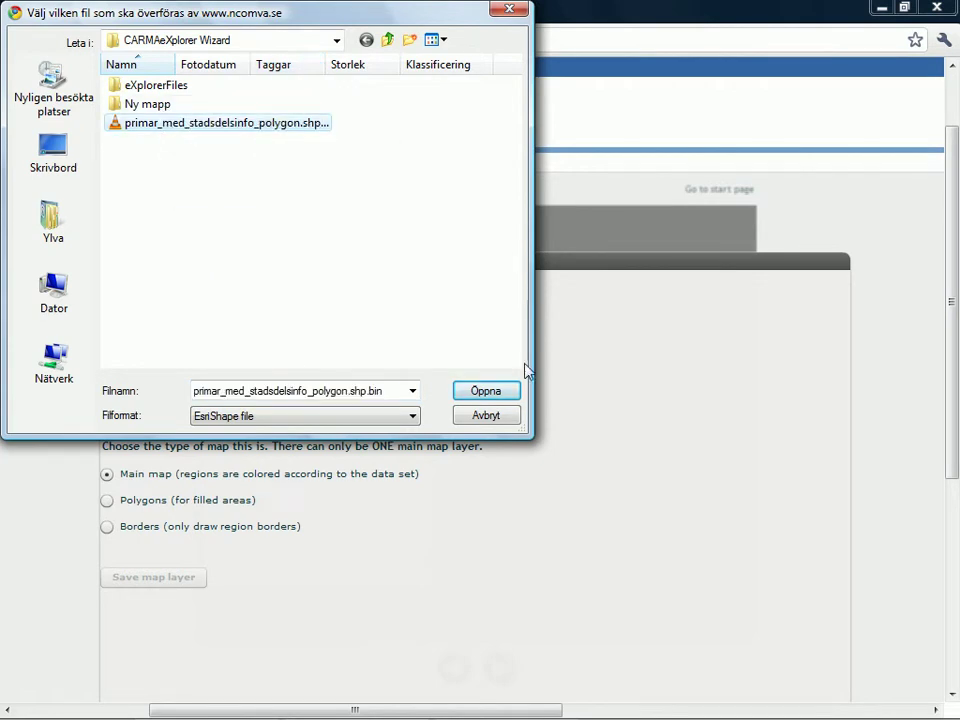
left_click(484, 391)
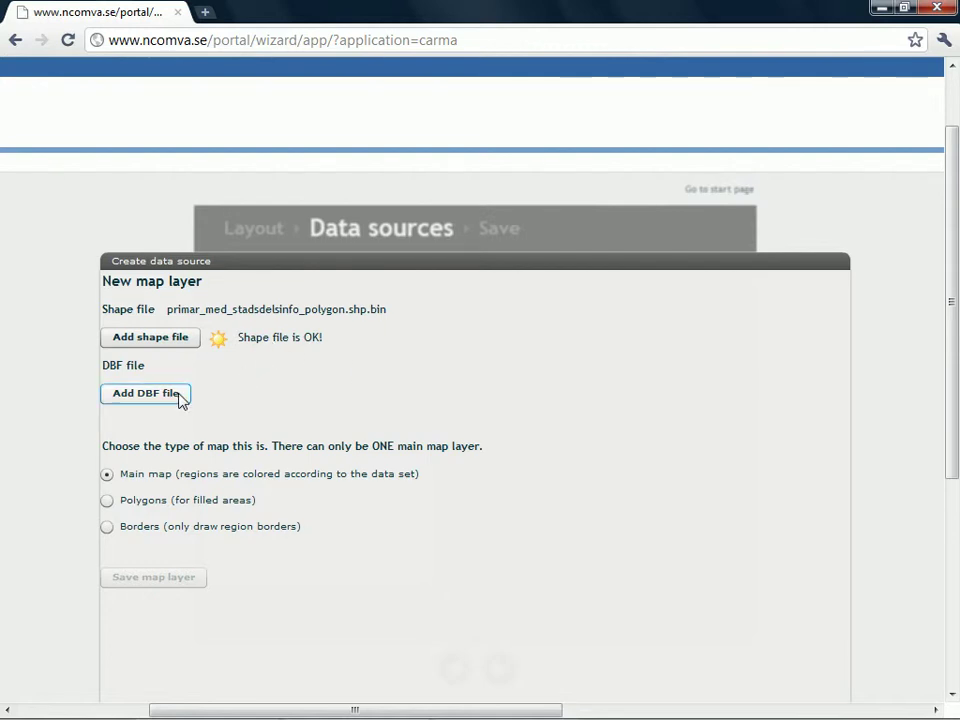
- Load the primar_med_stadsdelsinfo_polygon DBF file into the map layer
left_click(146, 393)
left_click(228, 124)
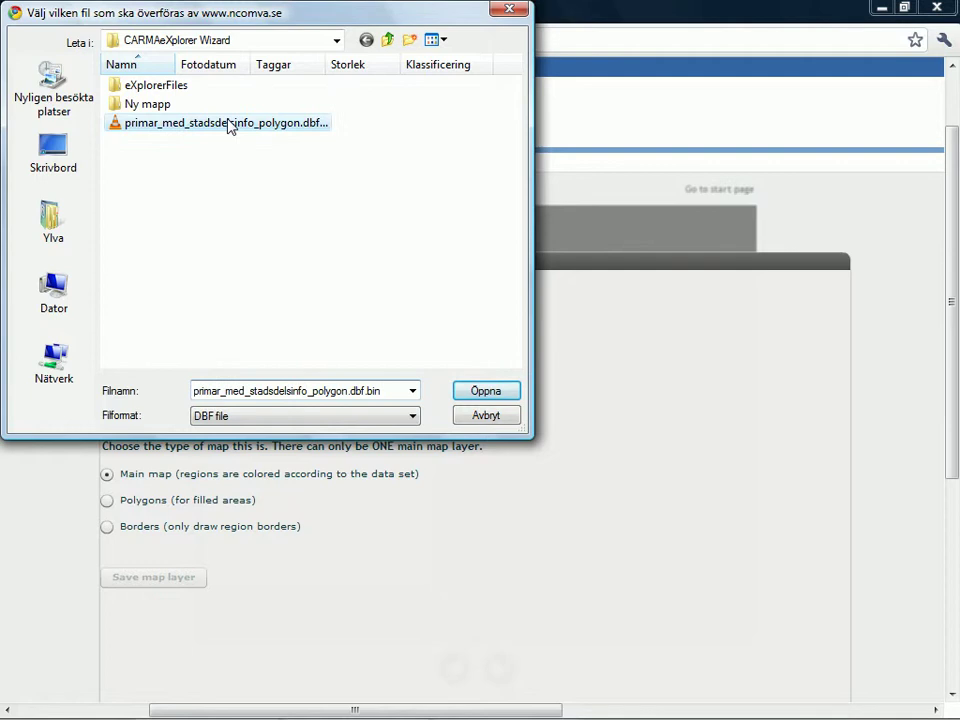
left_click(486, 393)
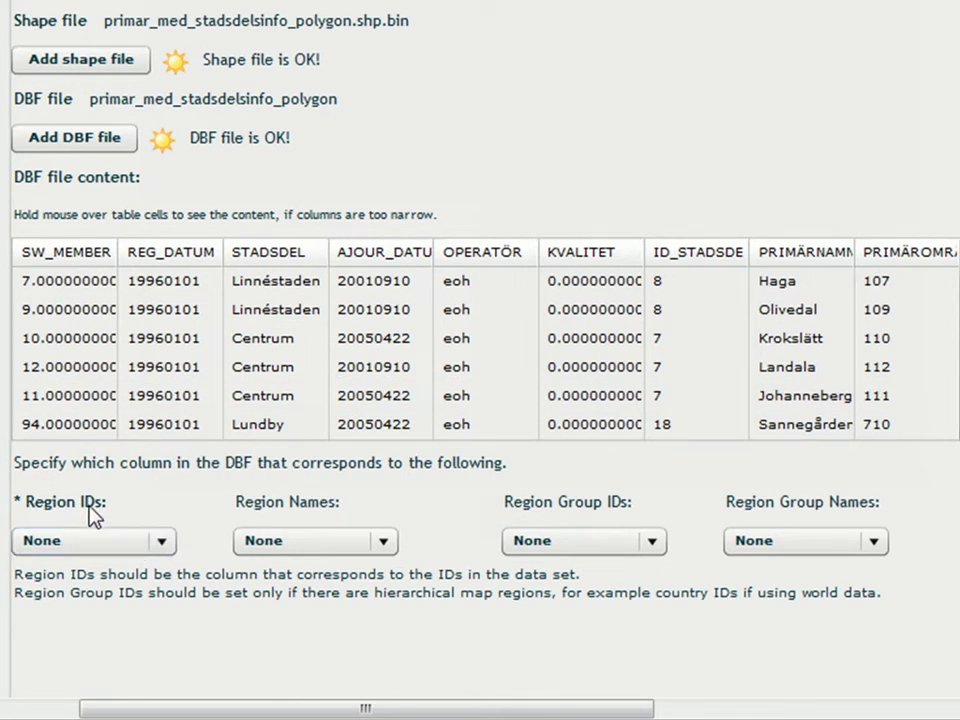
- Map Region IDs to PRIMÄROMRÅ and Region Names to PRIMÄRNAMN, checking the Haga and Olivedal rows
left_click(161, 542)
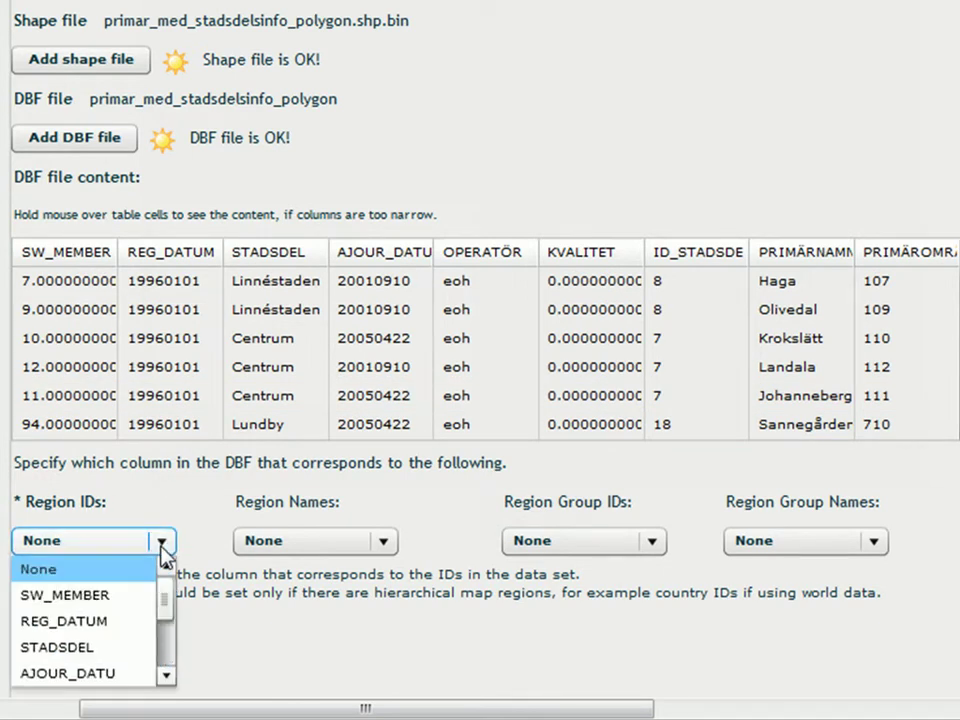
scroll(171, 621, "down", 2)
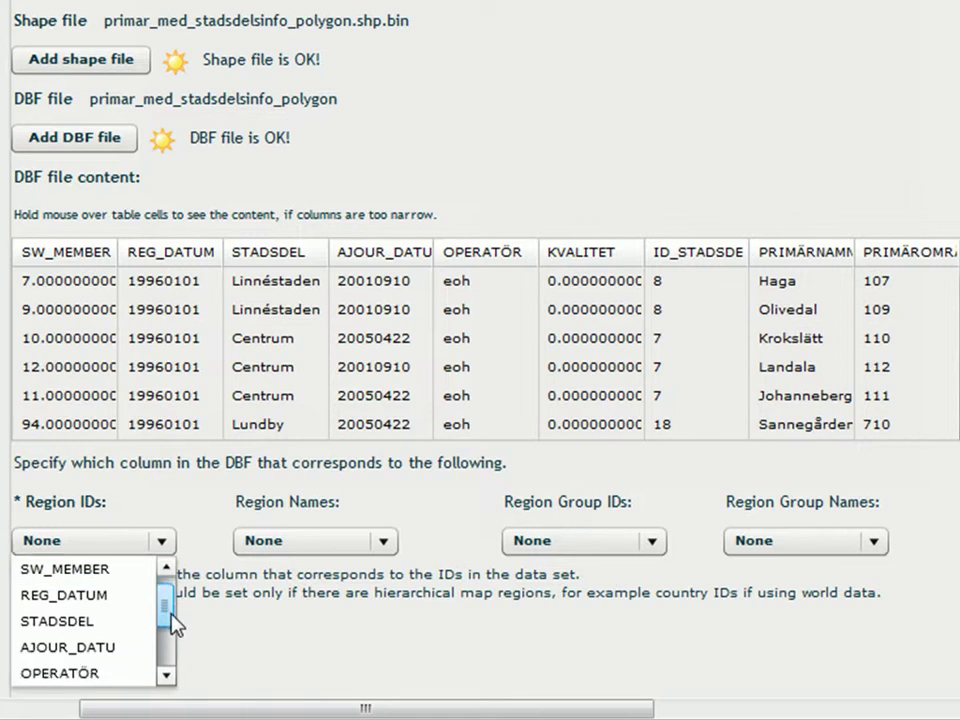
scroll(173, 640, "down", 3)
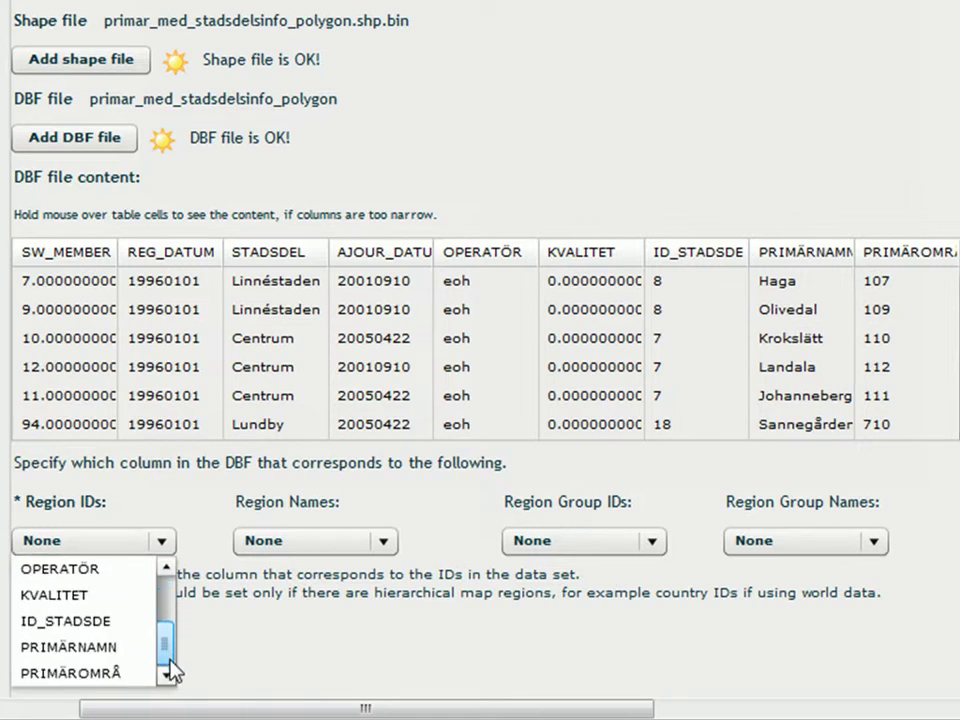
left_click(58, 675)
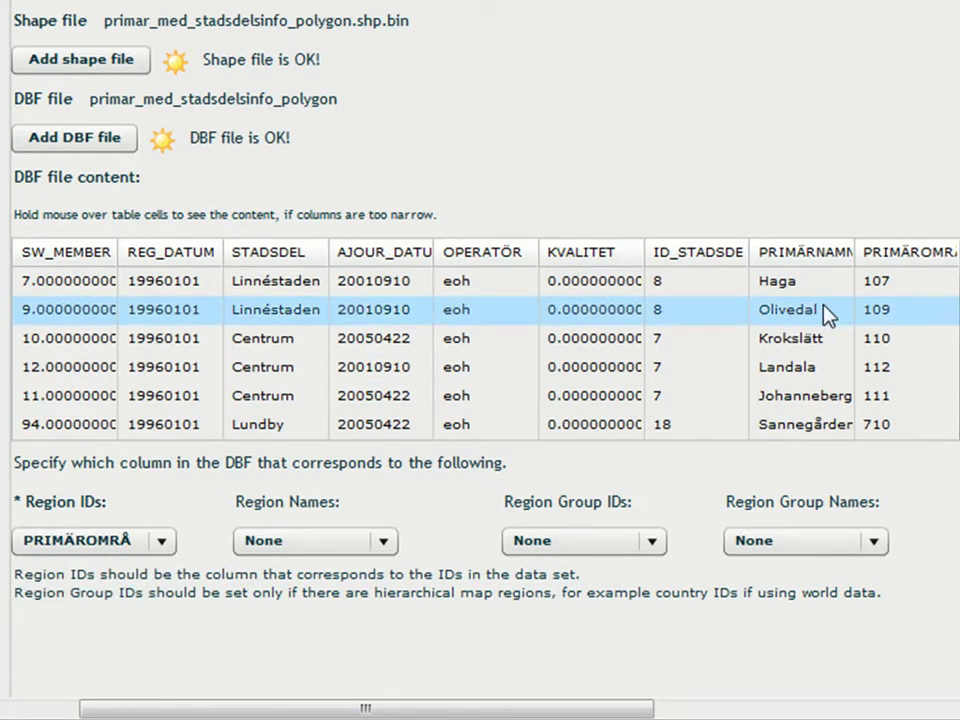
left_click(380, 541)
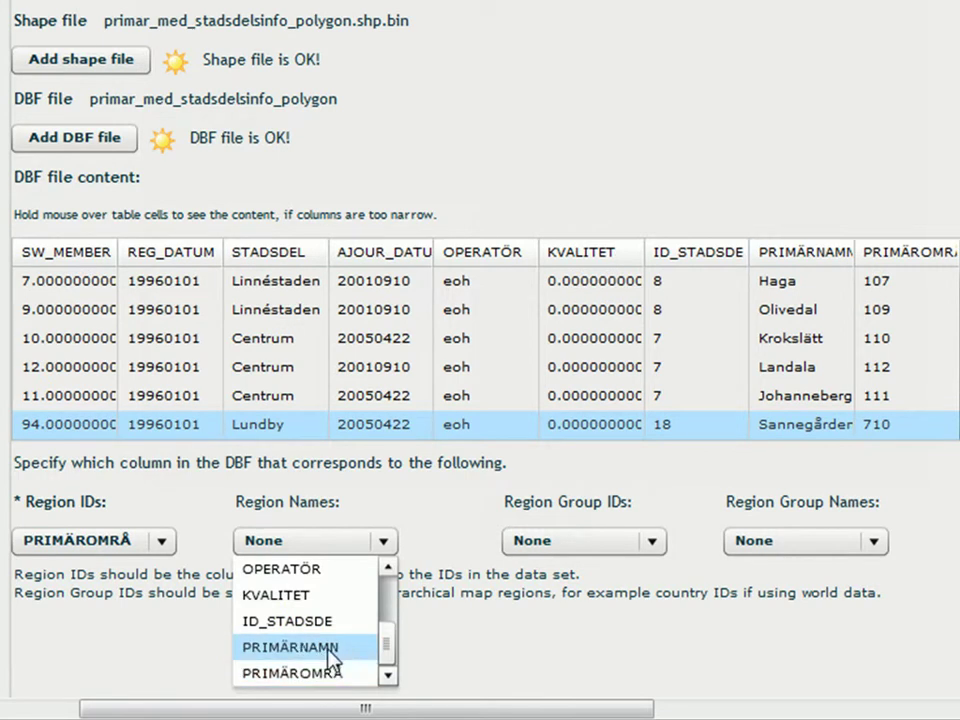
left_click(328, 652)
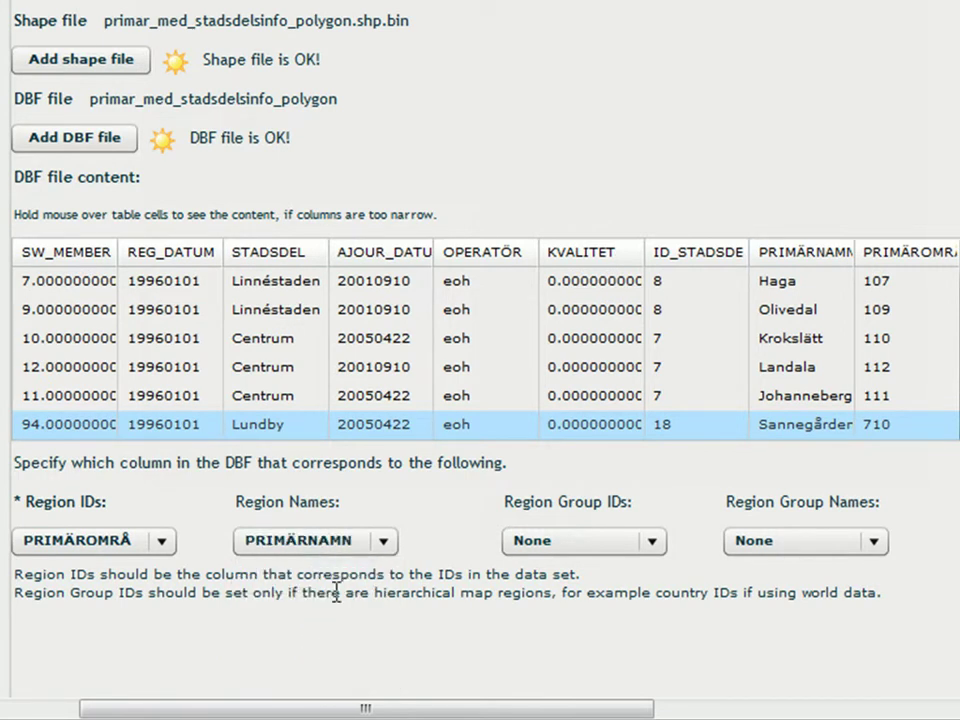
left_click(803, 285)
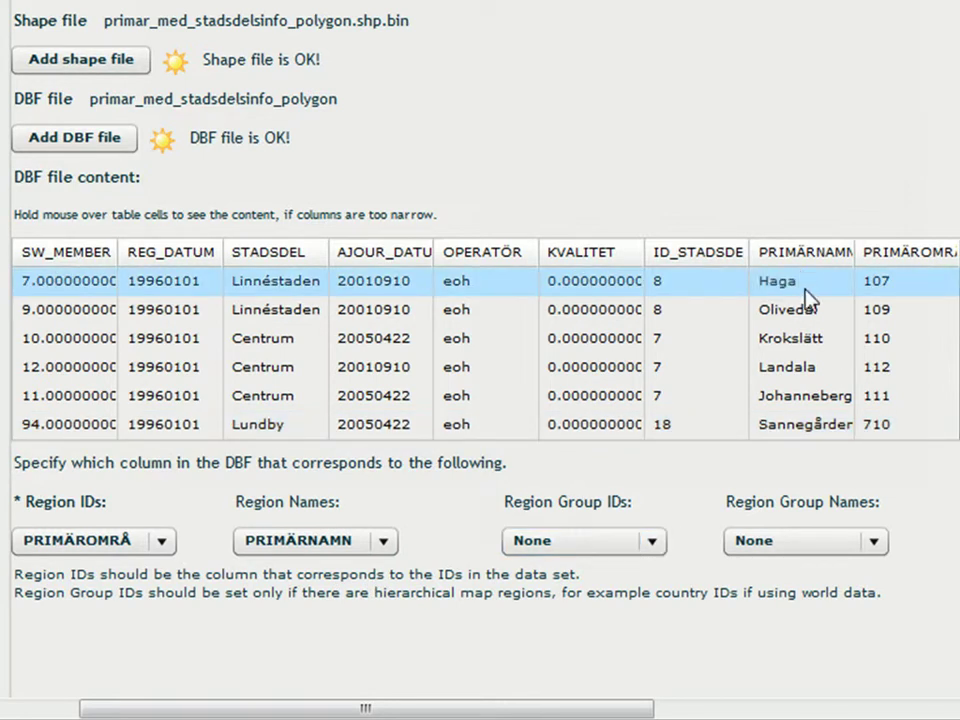
left_click(812, 314)
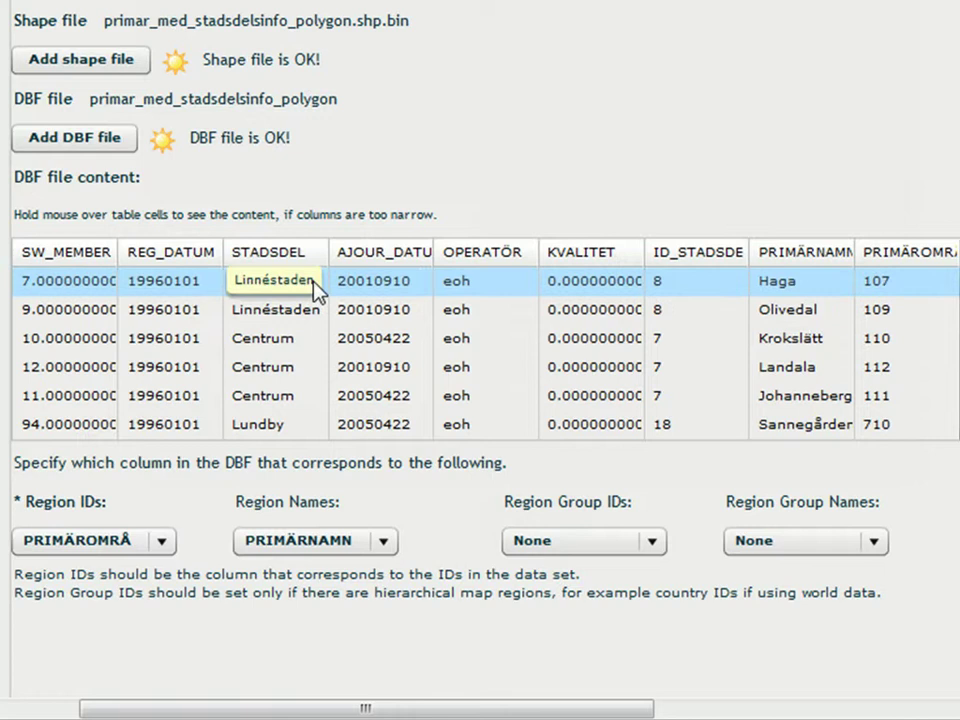
- Map Region Group IDs to ID_STADSDE and Region Group Names to STADSDEL
left_click(652, 543)
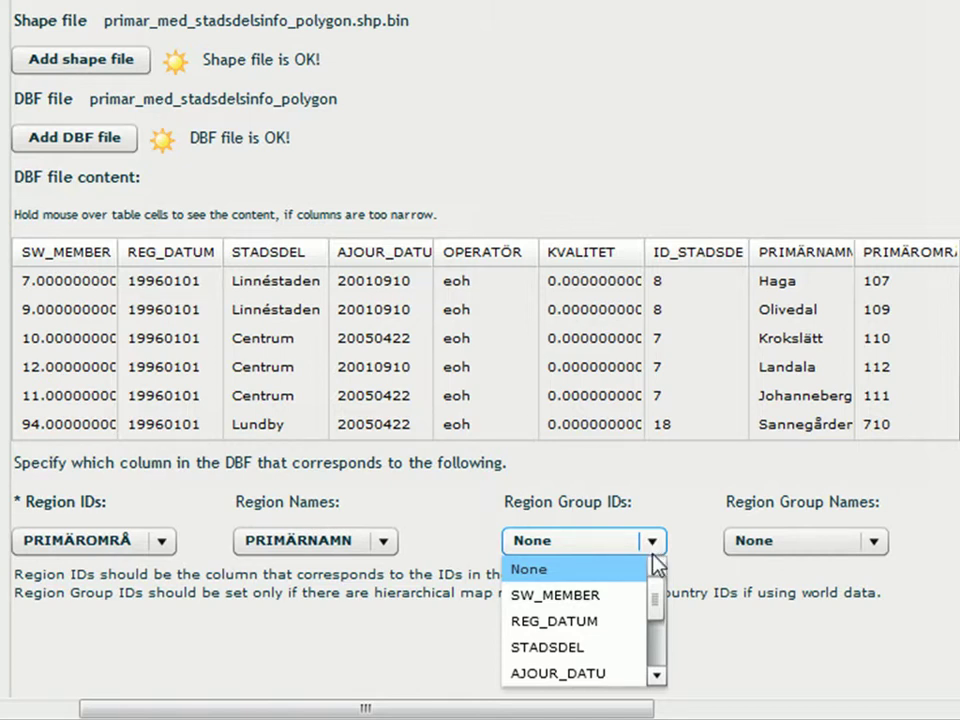
left_click_drag(664, 608, 675, 675)
left_click(540, 622)
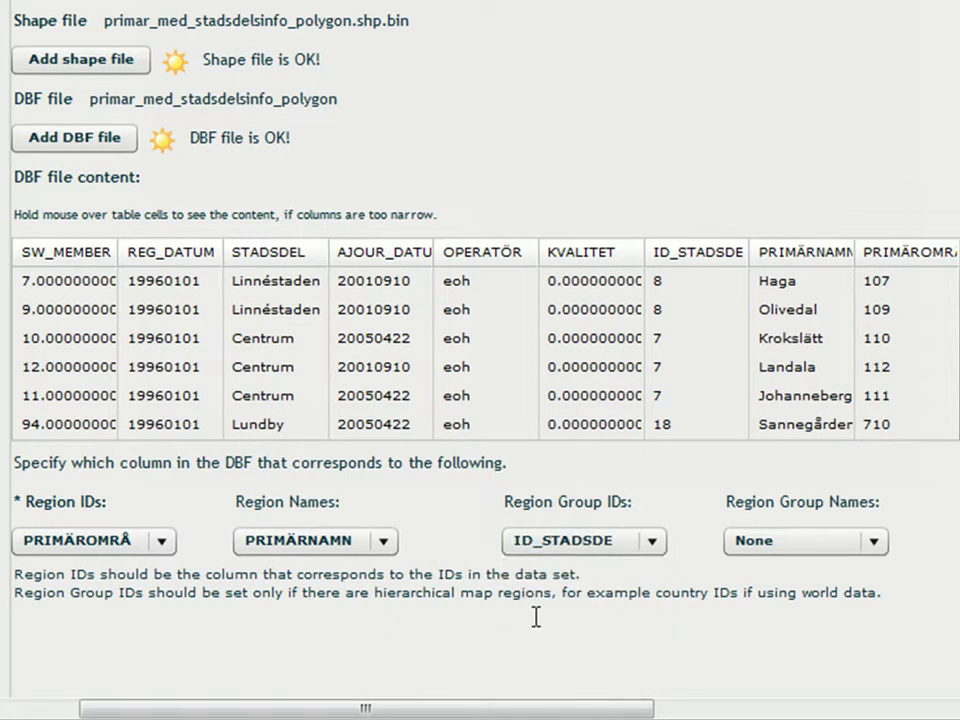
left_click(870, 543)
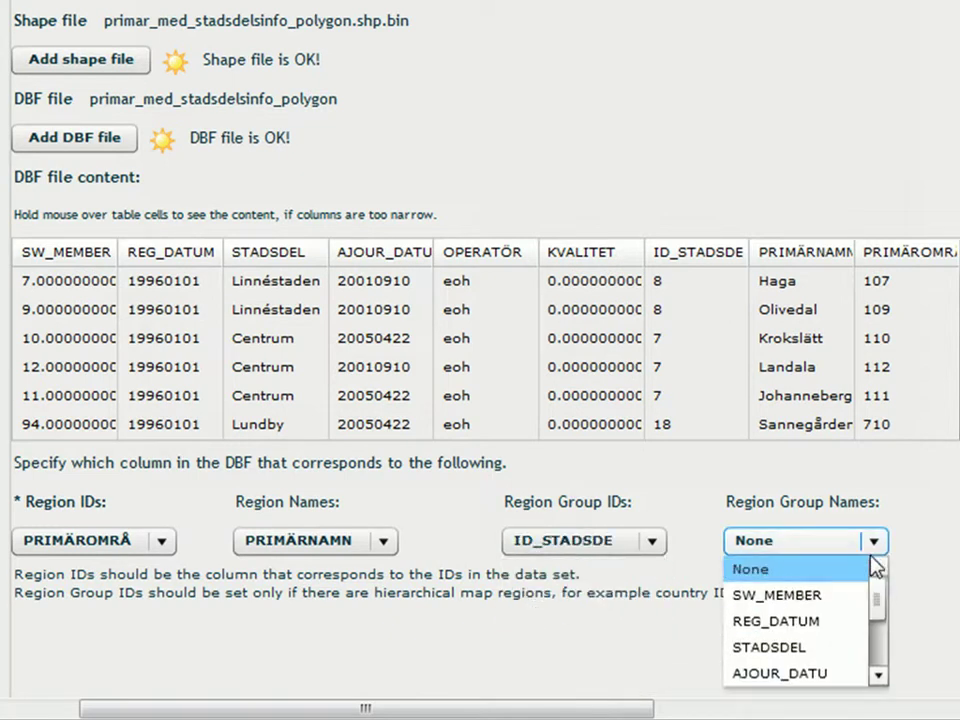
left_click(780, 647)
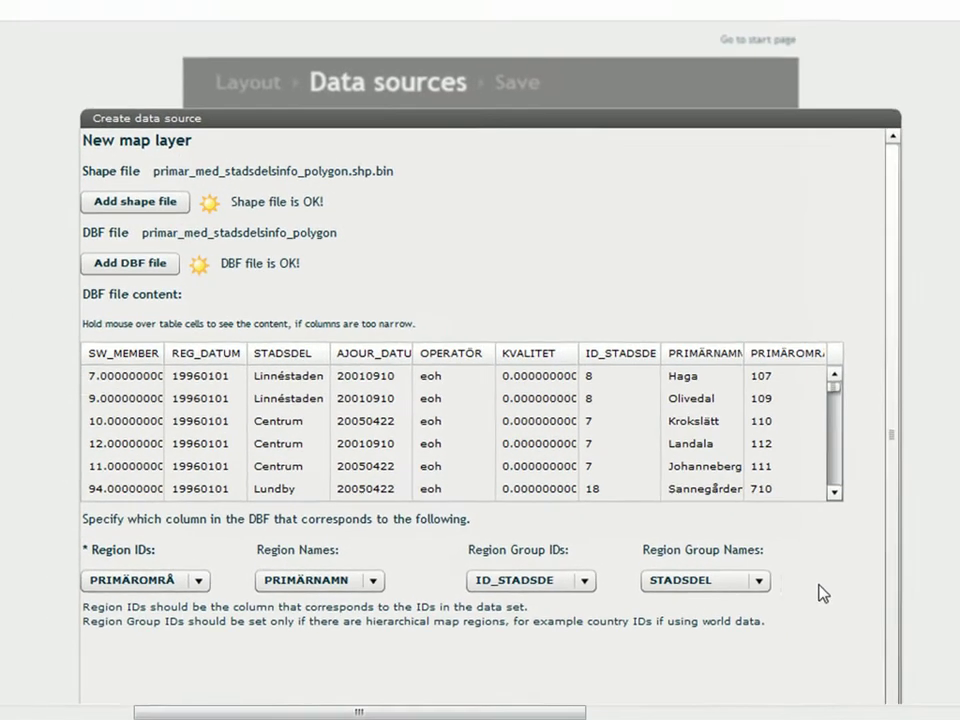
- Save the map layer as the Main map
scroll(840, 577, "down", 3)
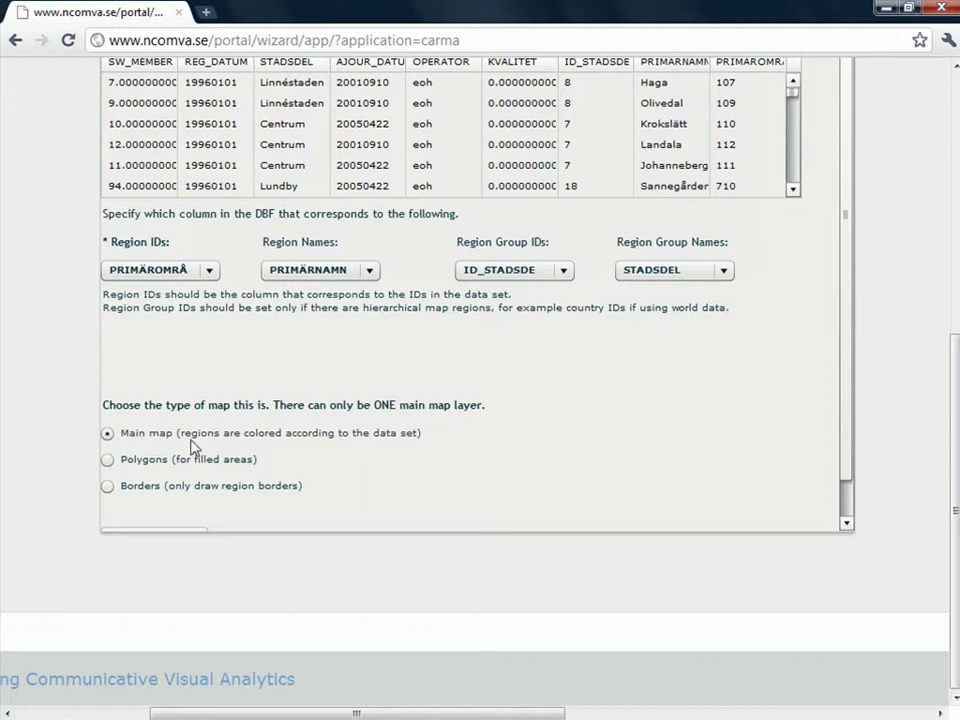
scroll(529, 457, "down", 1)
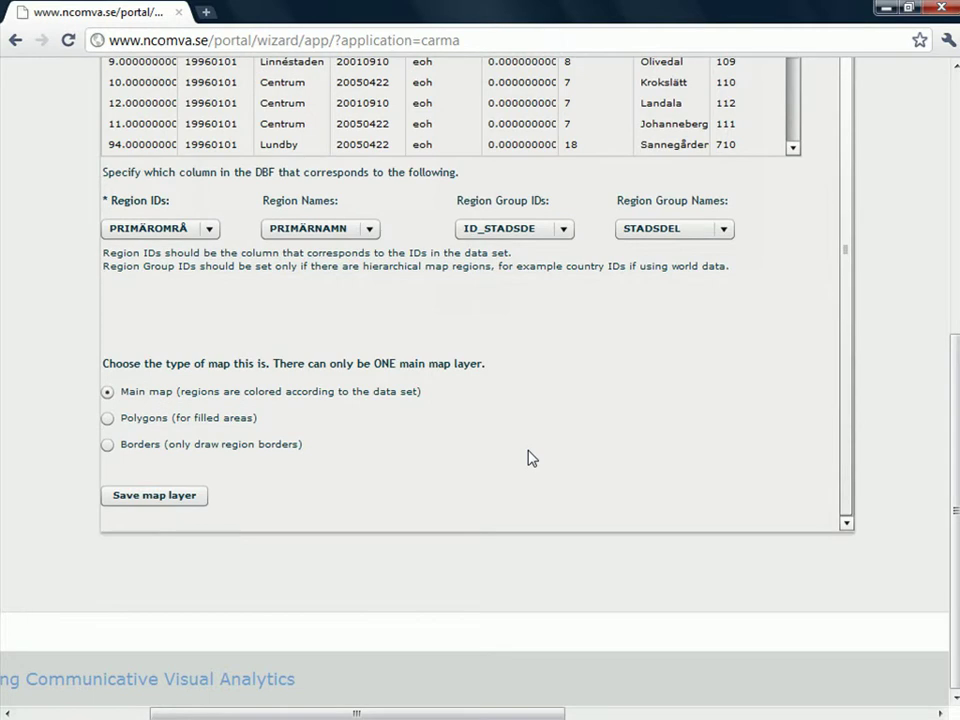
left_click(185, 500)
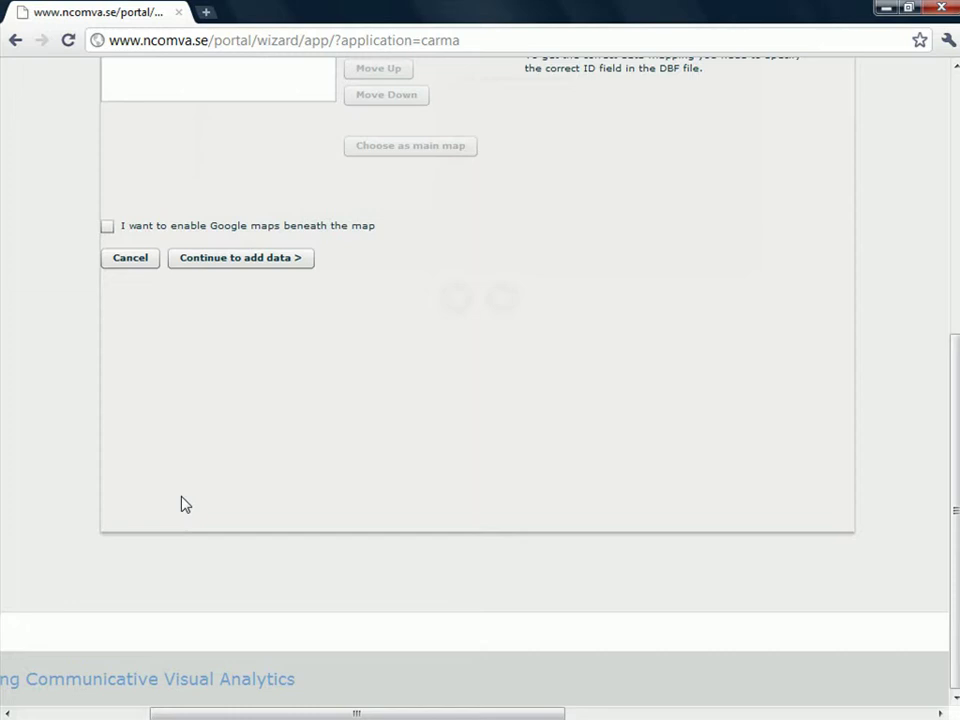
- Enable Google maps beneath the map and paste the Google Maps API key
left_click(107, 227)
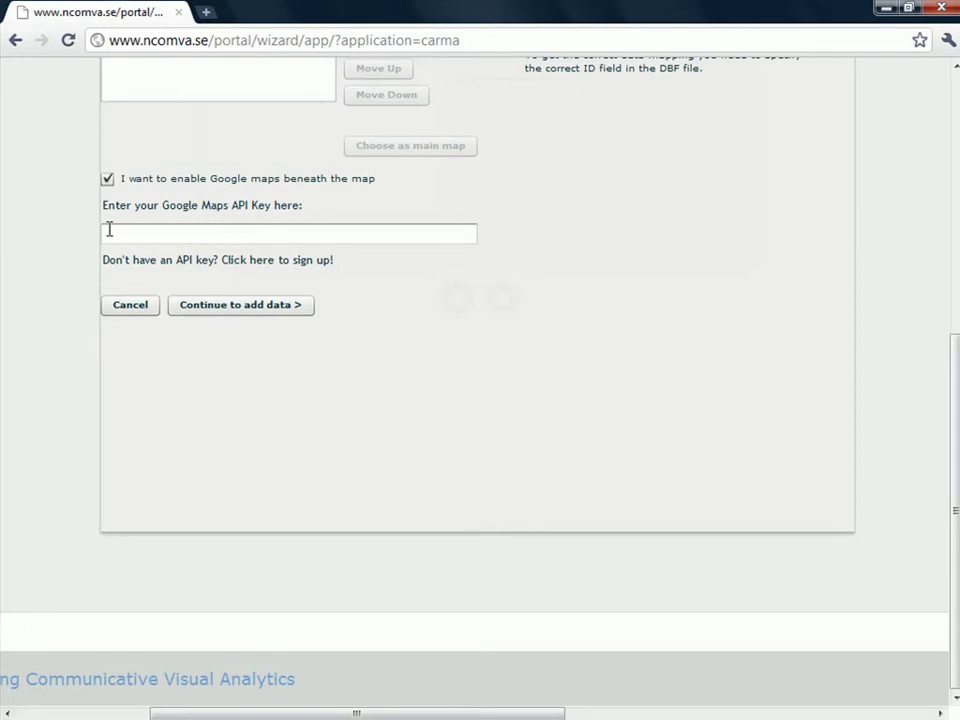
left_click(109, 229)
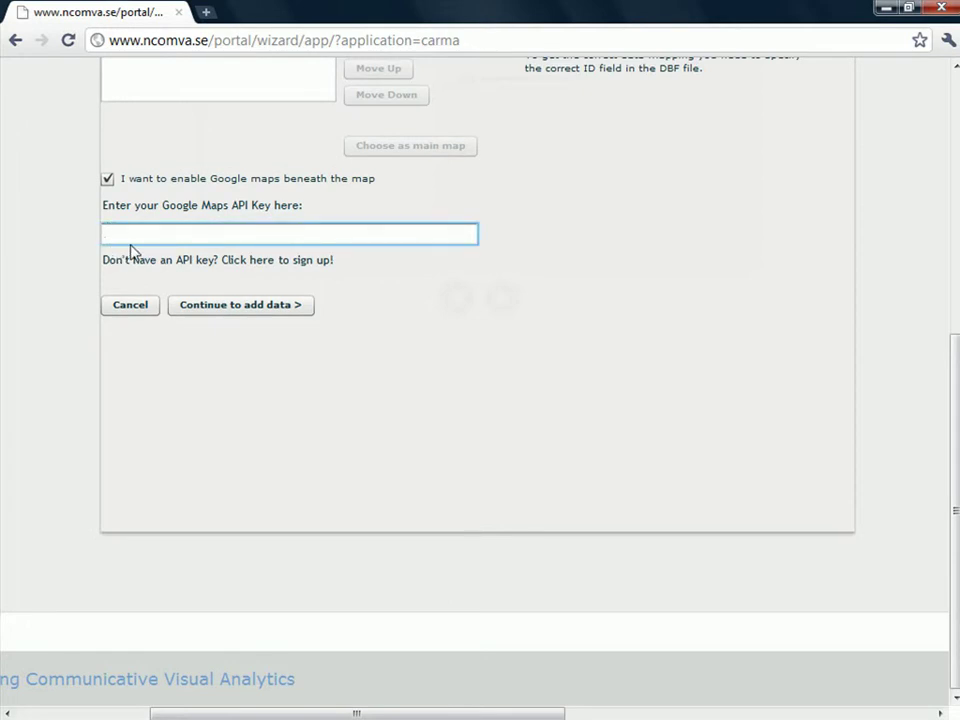
left_click(164, 232)
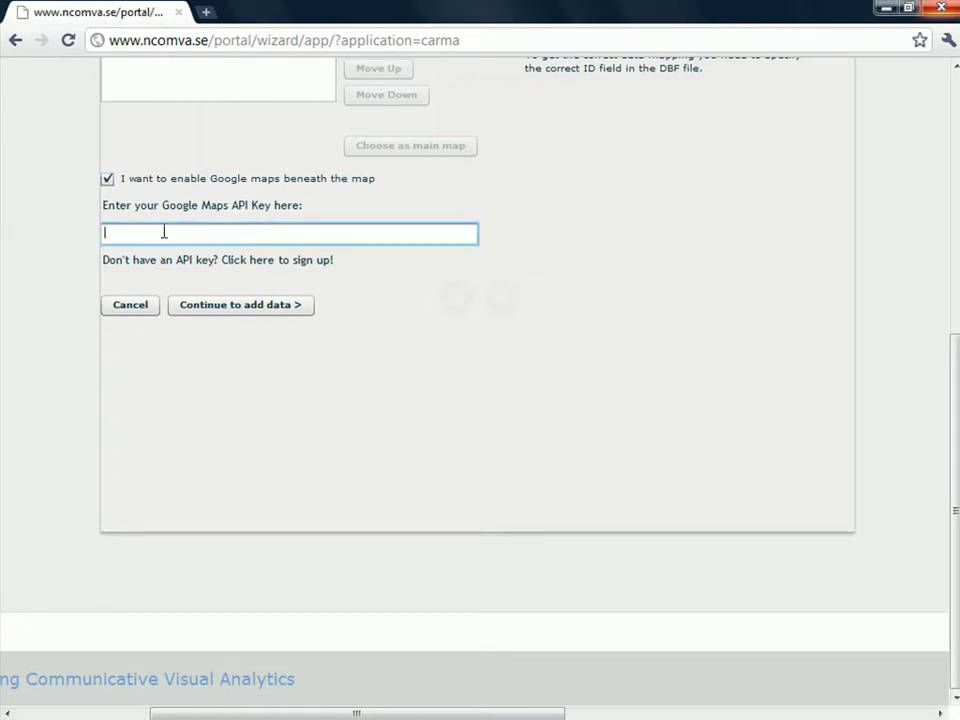
key("ctrl+v")
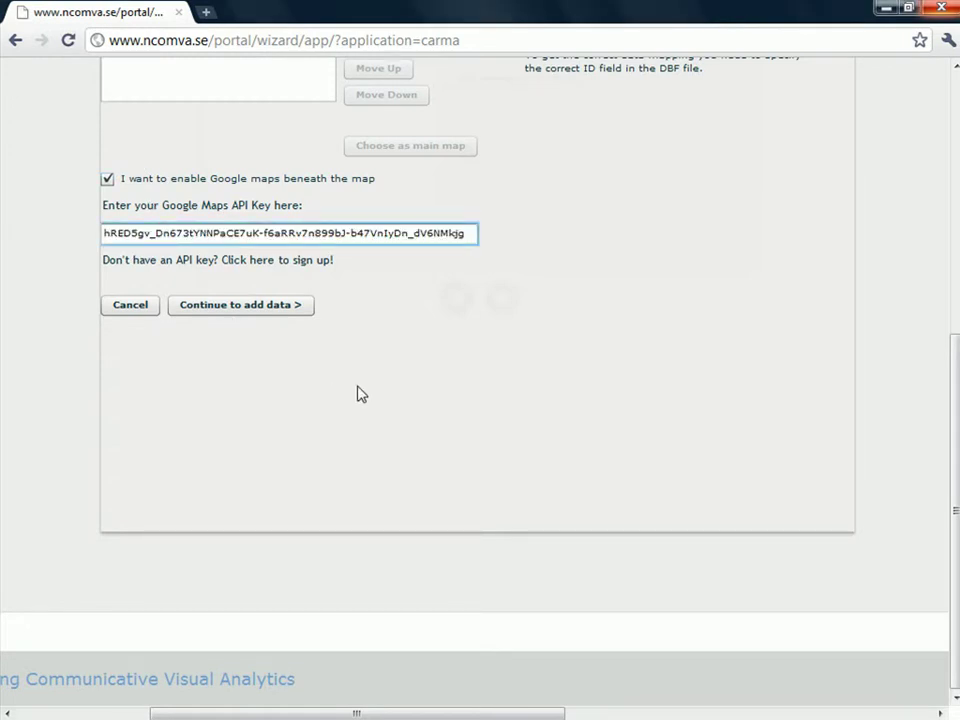
- Name the new data source Göteborg and choose Goteborgsdata.txt as its data file
left_click(256, 313)
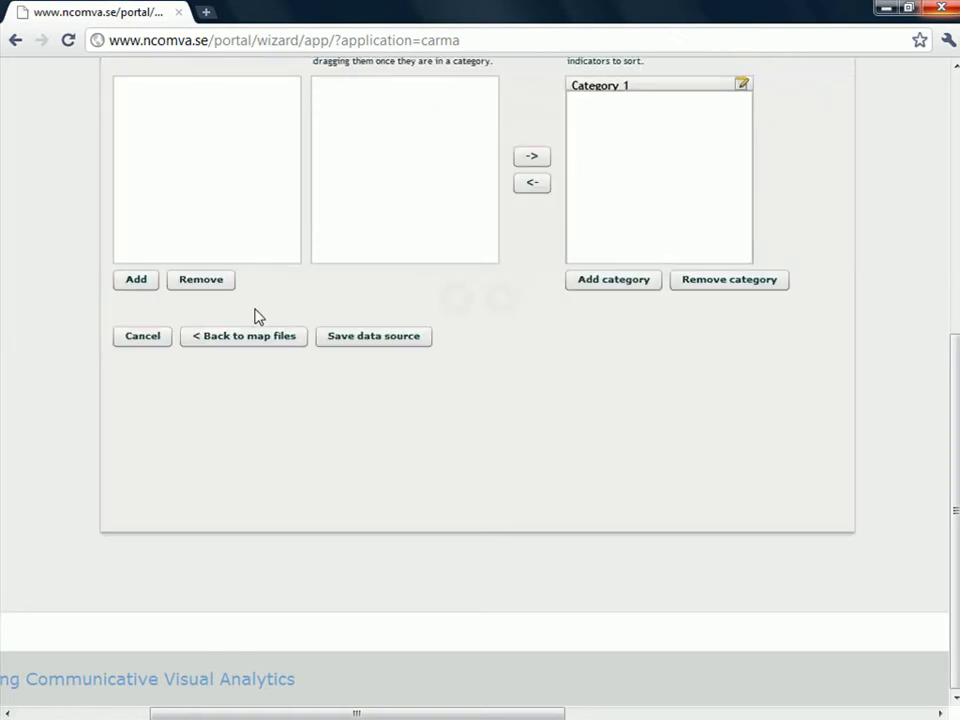
scroll(300, 308, "up", 1)
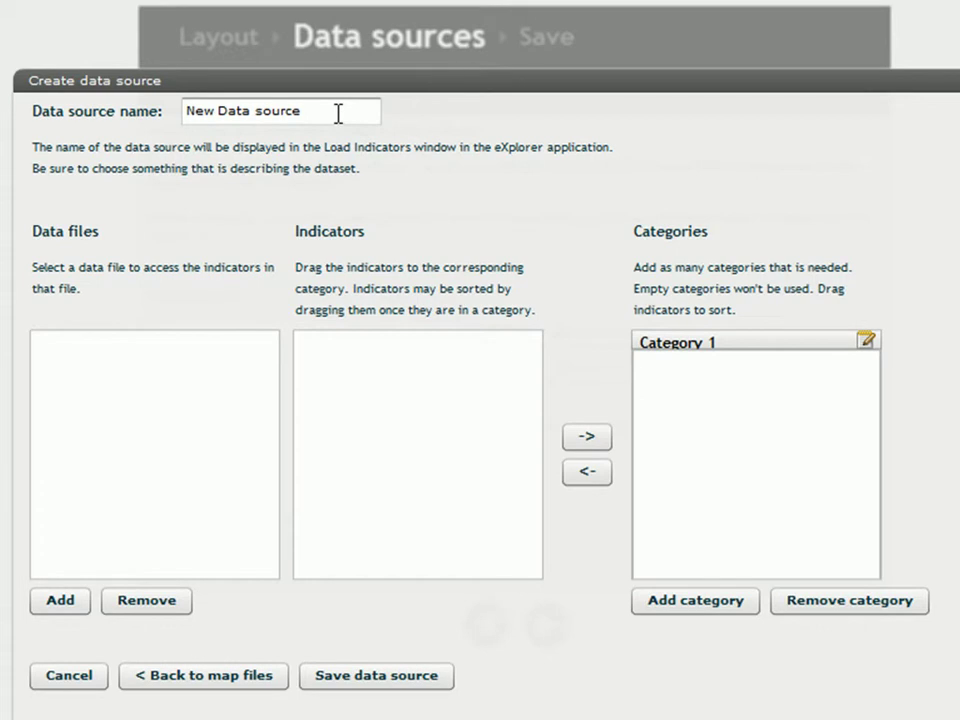
left_click_drag(338, 113, 101, 114)
type("Göteborg")
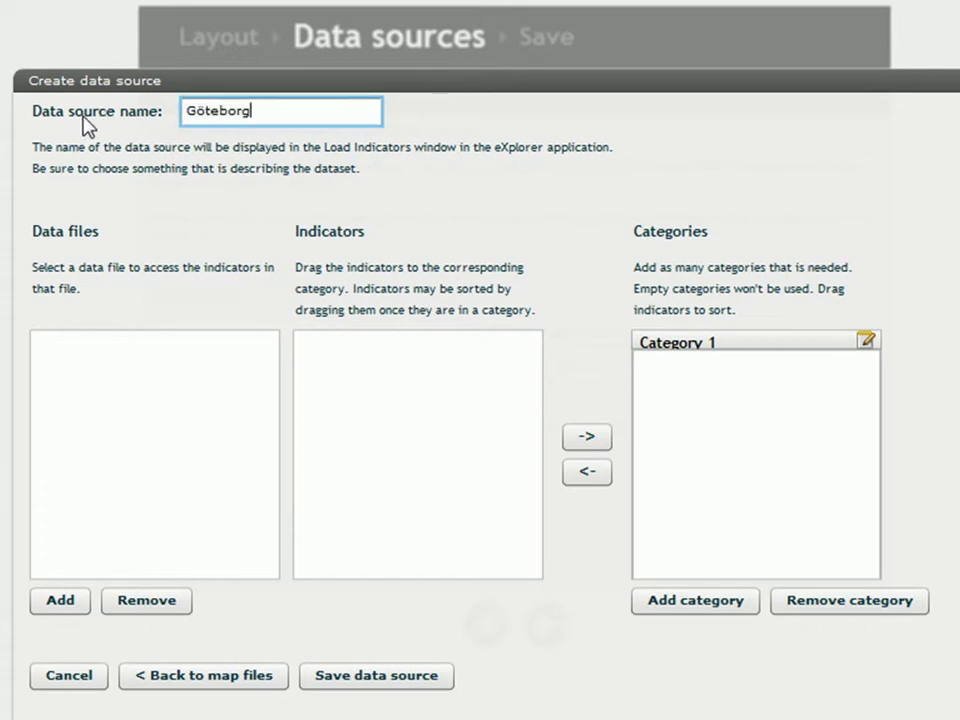
left_click(74, 605)
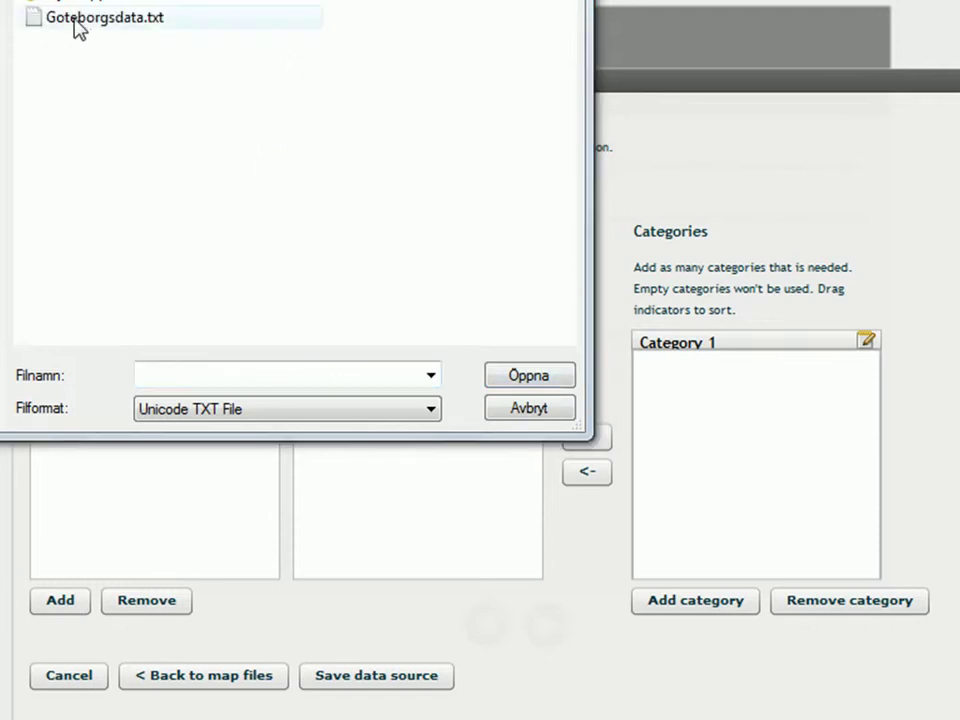
left_click(77, 19)
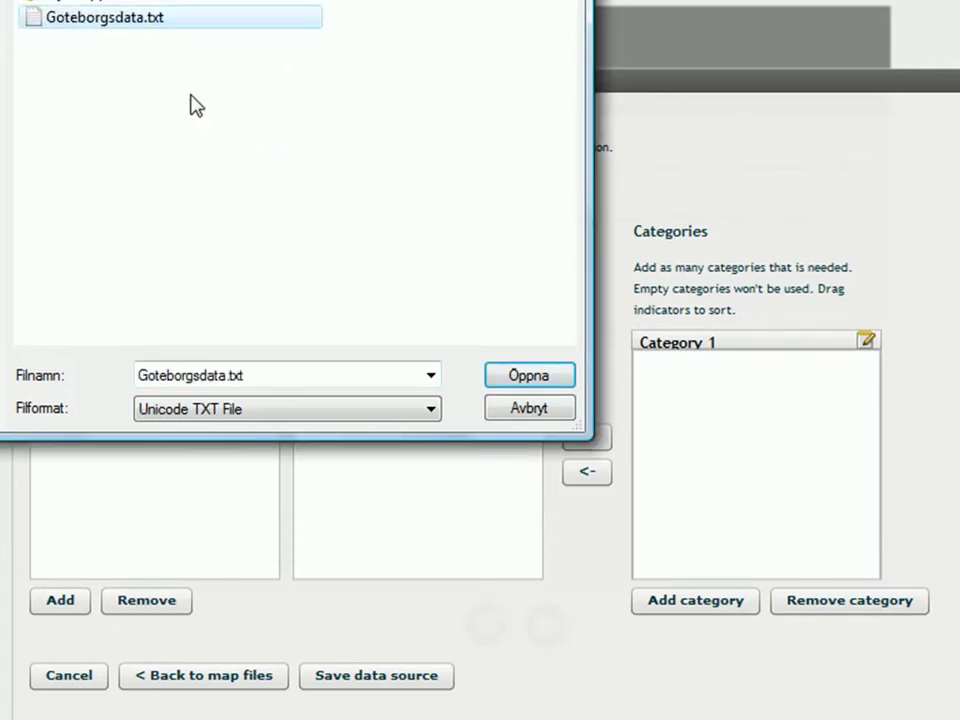
- Load Goteborgsdata.txt's indicators and rename Category 1 to Demographic
left_click(514, 378)
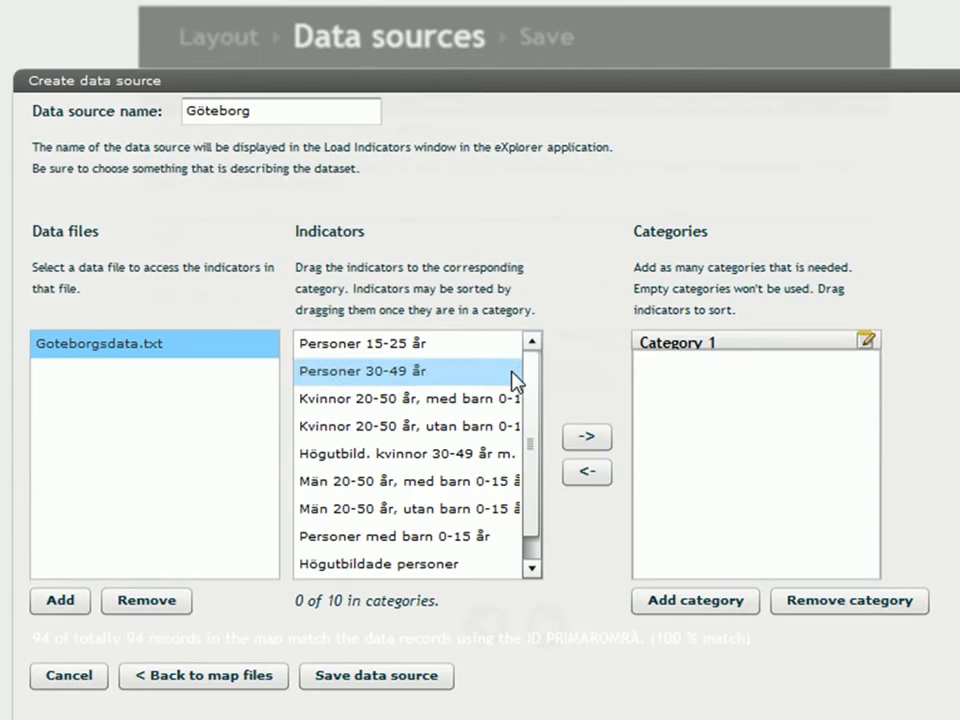
left_click(103, 343)
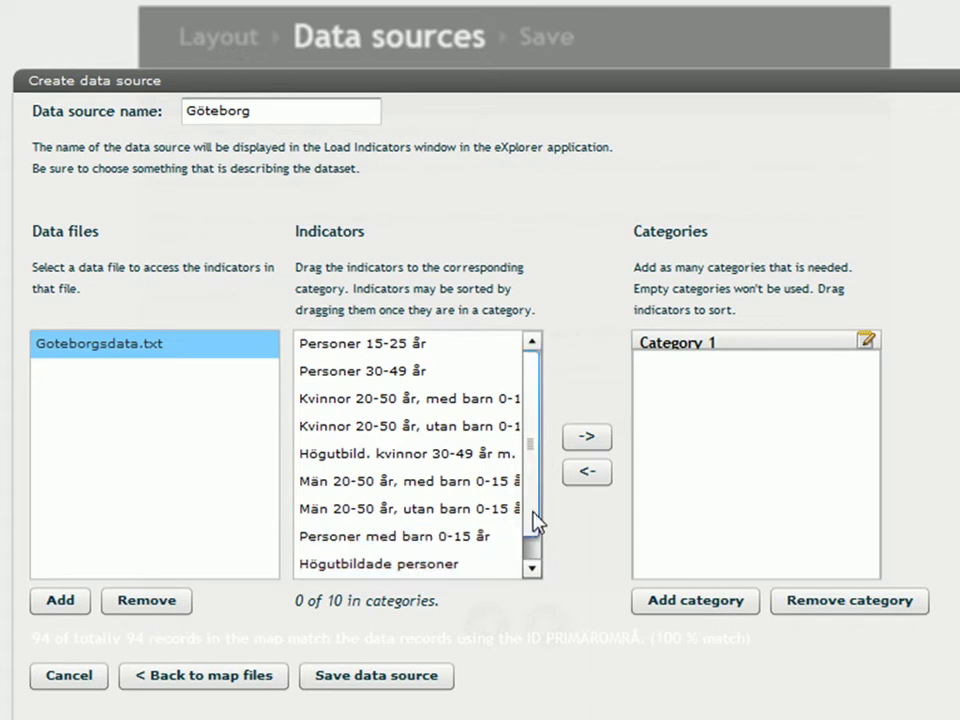
left_click_drag(536, 521, 532, 560)
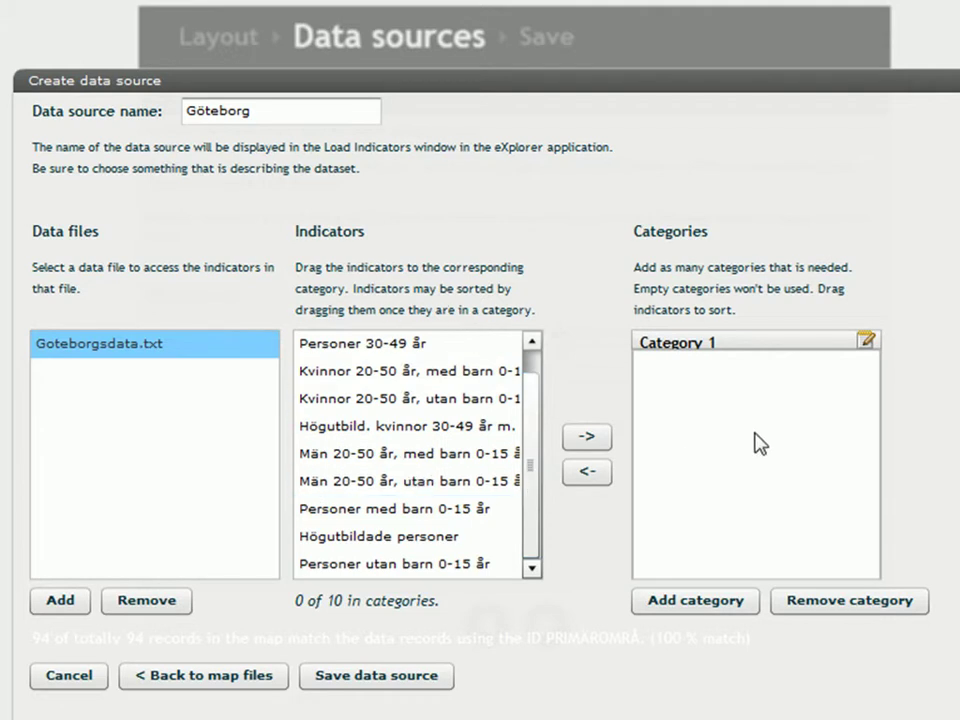
left_click(868, 341)
left_click_drag(797, 347, 420, 272)
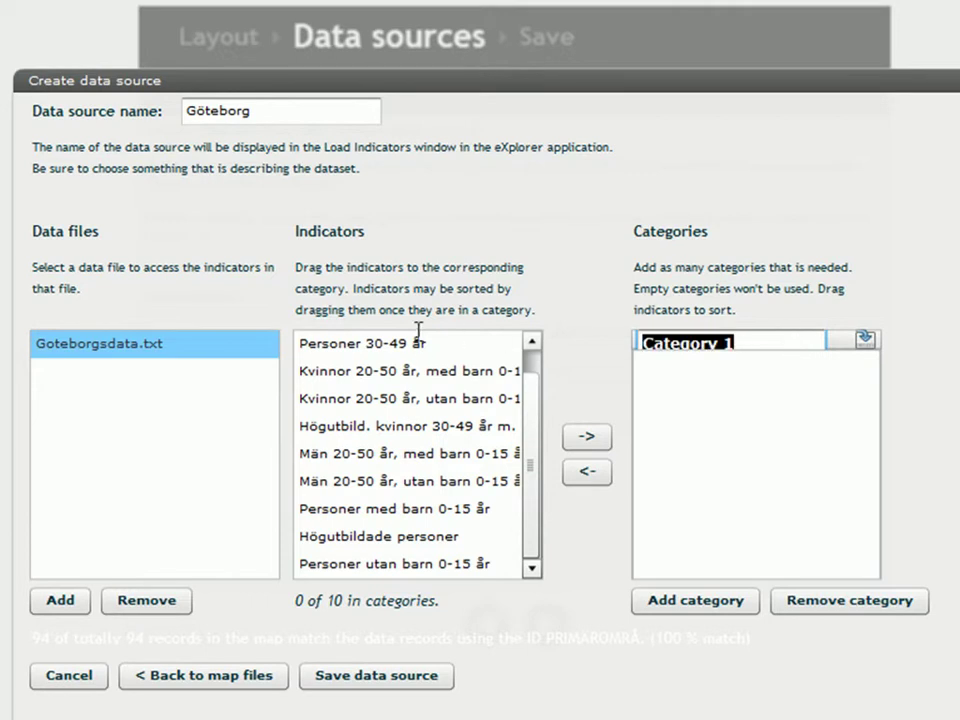
type("Demo")
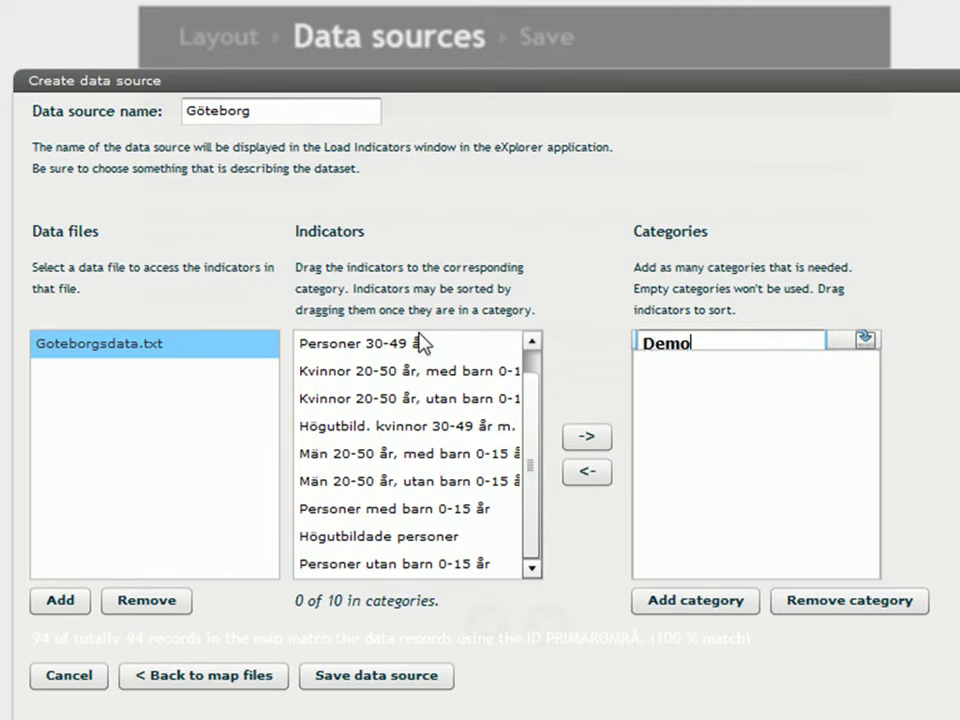
type("graphic")
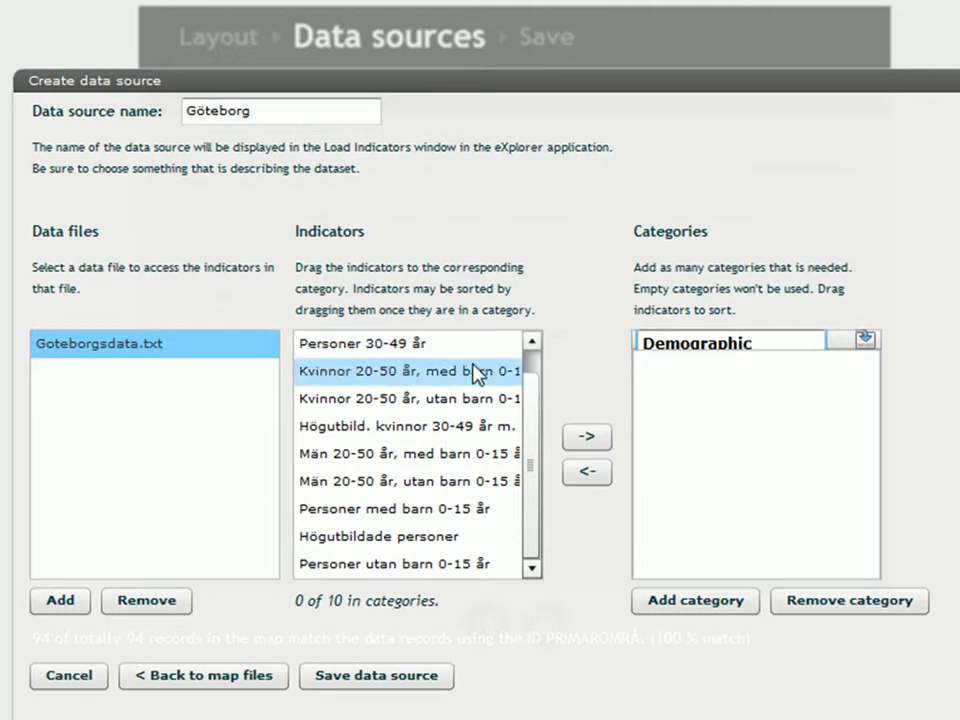
- Move the eight indicators other than the two Högutbildade ones into Demographic
left_click_drag(529, 435, 540, 385)
left_click(439, 349)
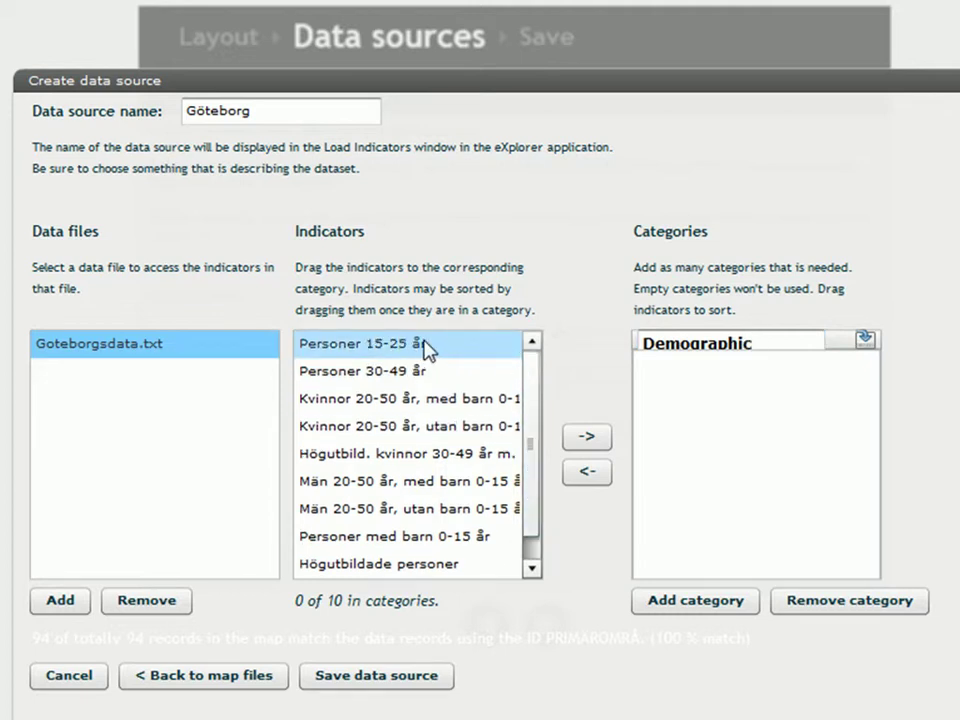
left_click(425, 349)
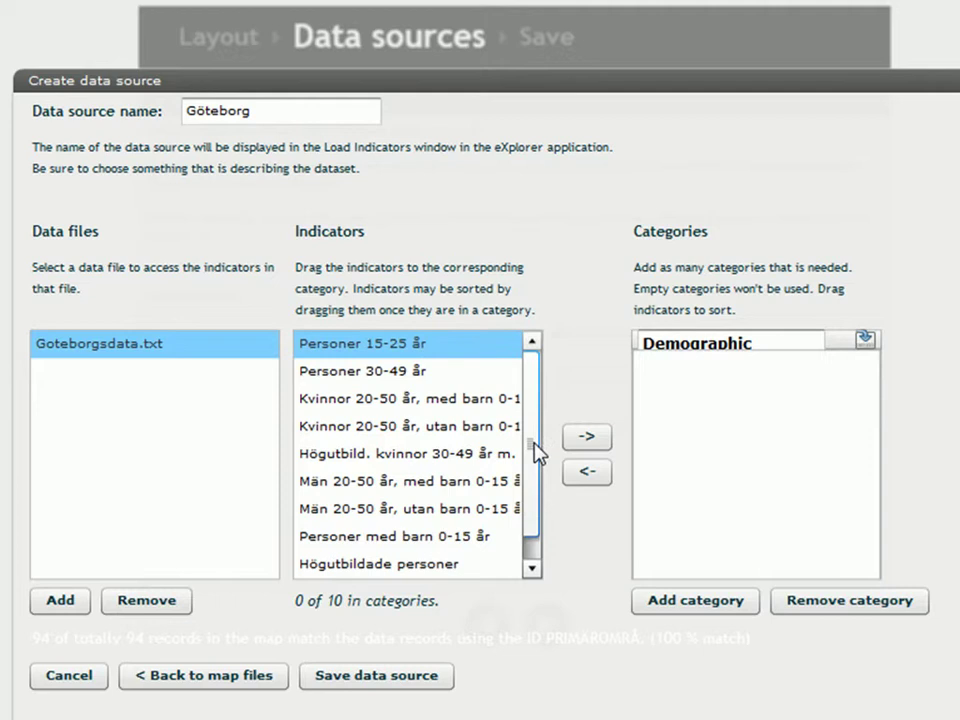
left_click_drag(540, 450, 538, 540)
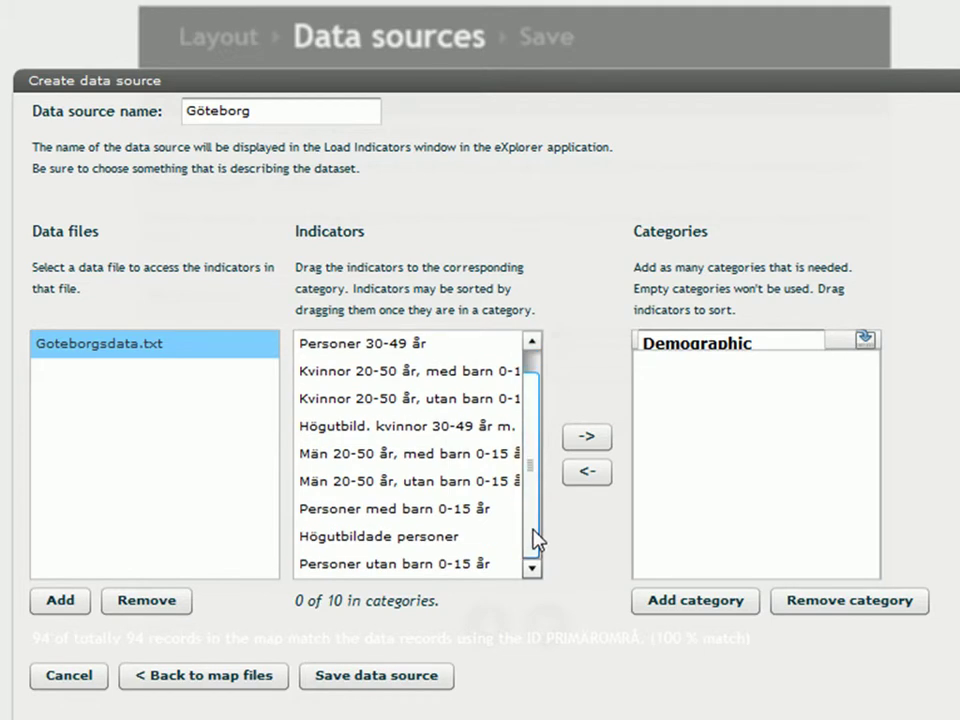
left_click(468, 572, "shift")
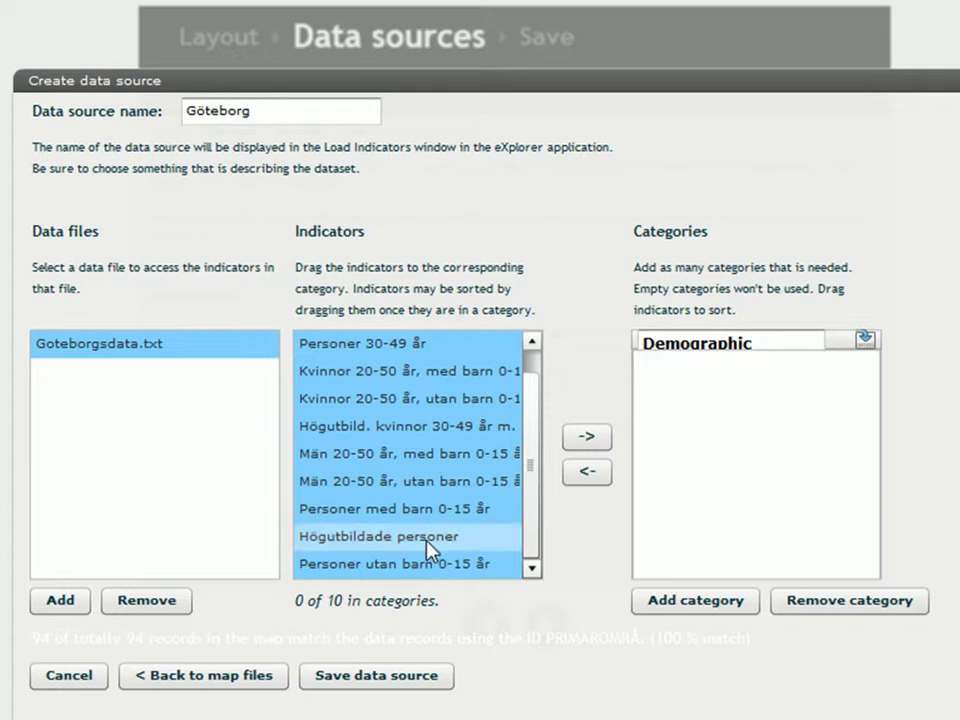
left_click(430, 548, "ctrl")
left_click_drag(536, 510, 540, 460)
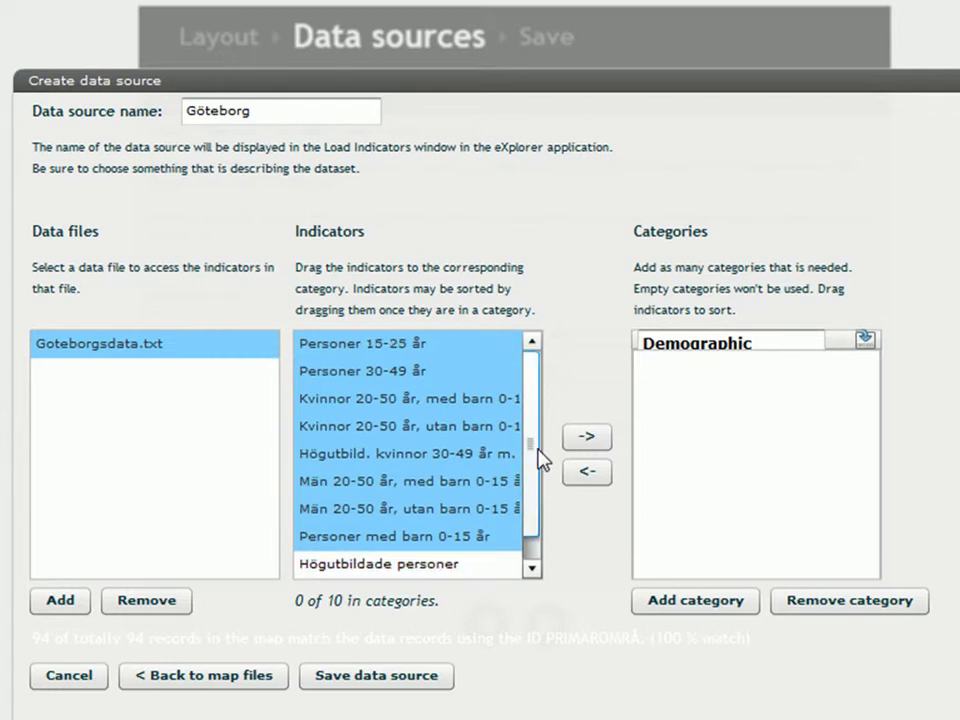
left_click(397, 455, "ctrl")
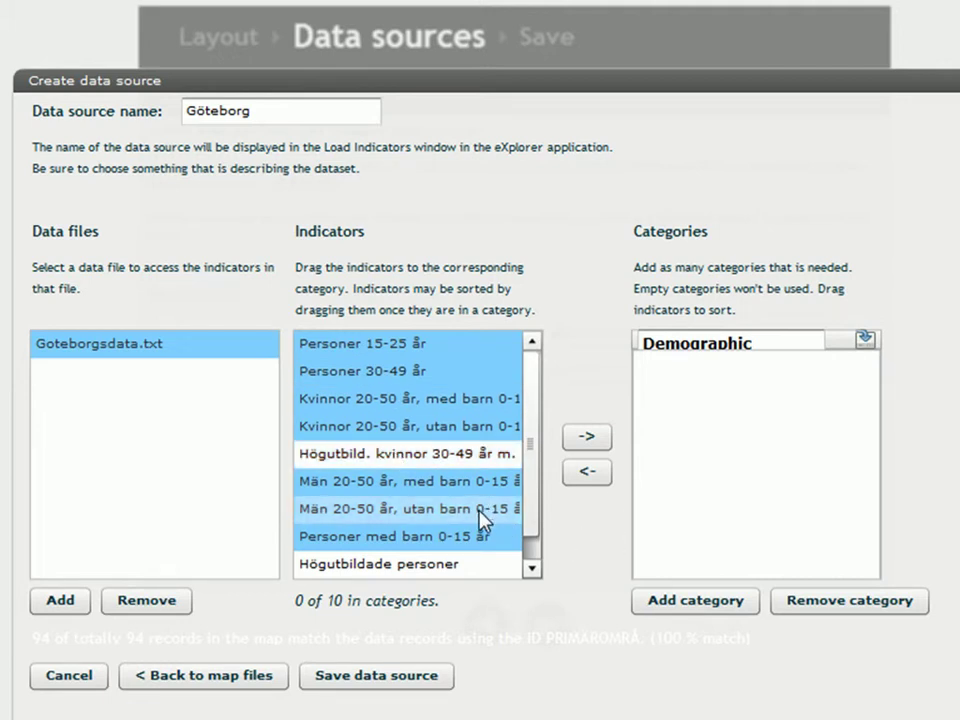
left_click(586, 440)
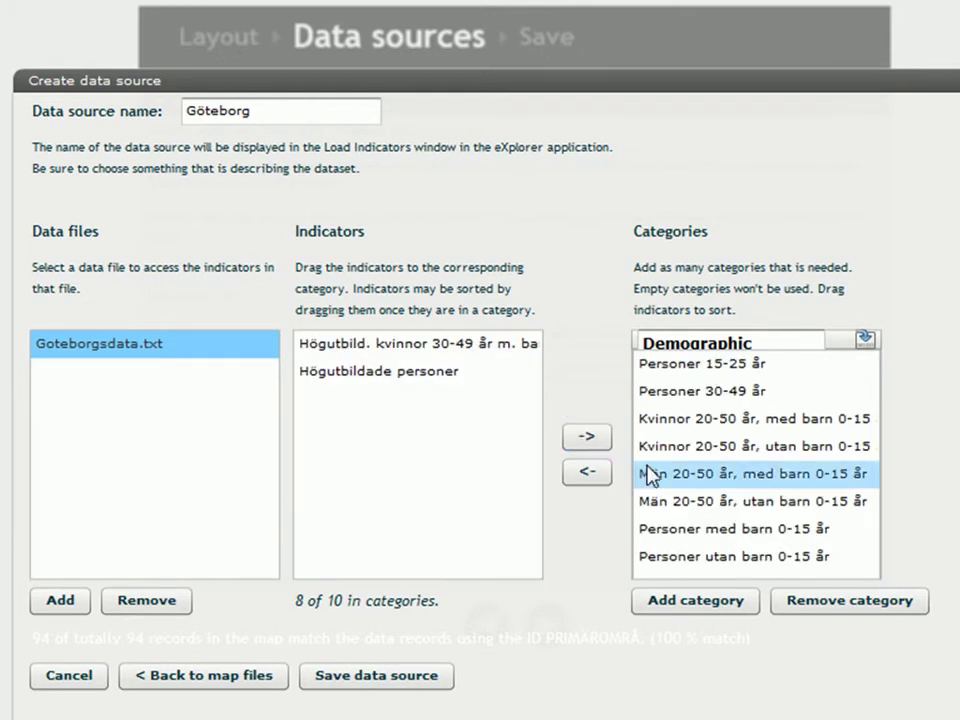
- Add an Education category holding the two higher-education indicators
left_click(733, 606)
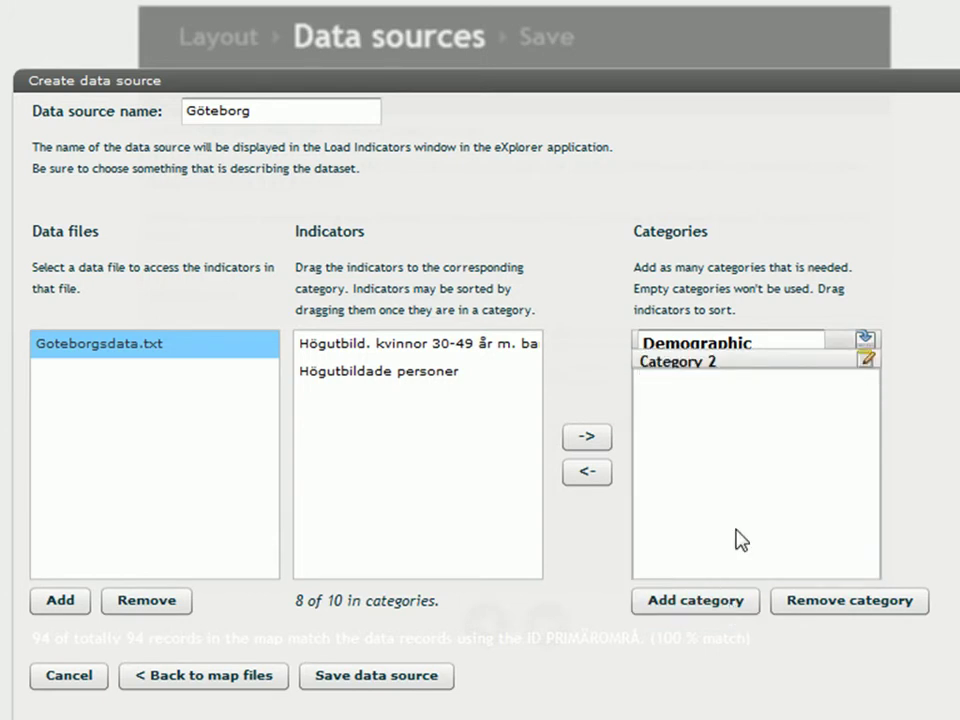
left_click(867, 360)
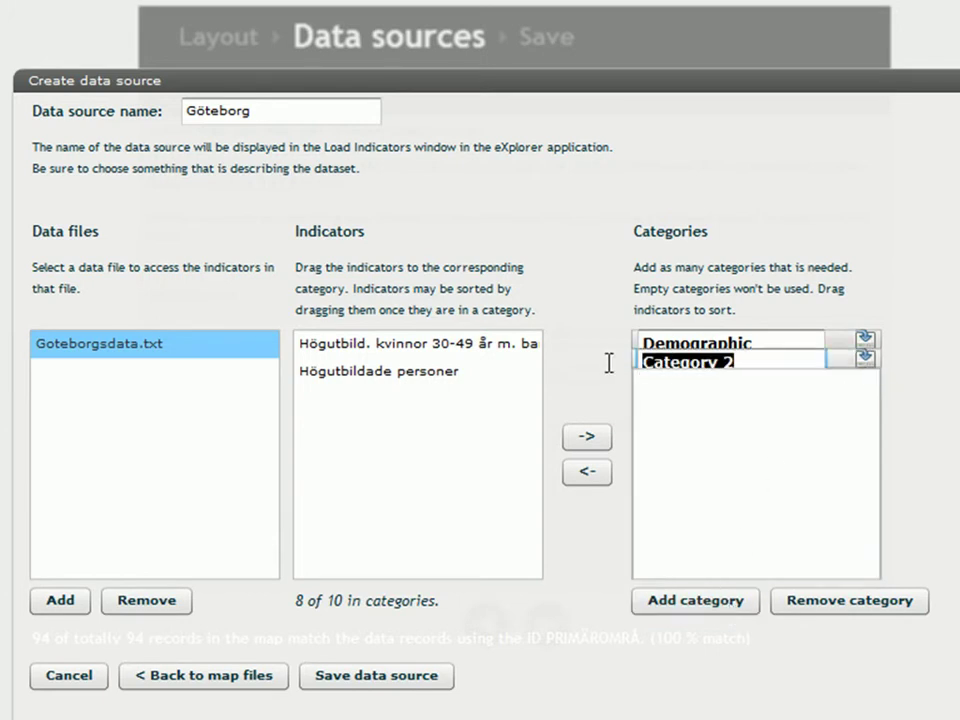
type("Edu")
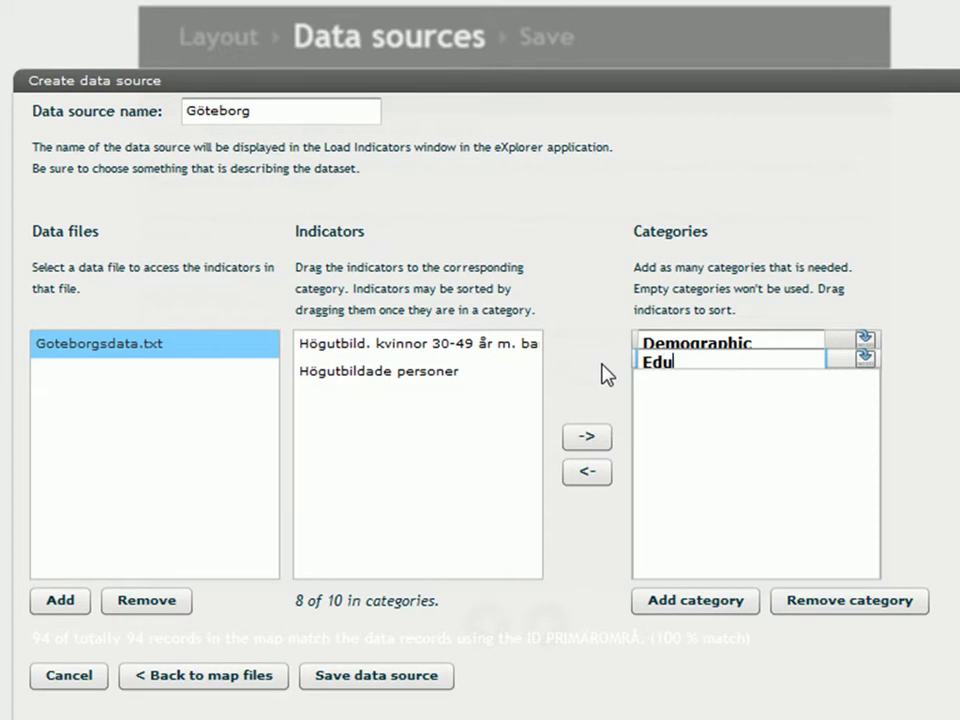
type("cation")
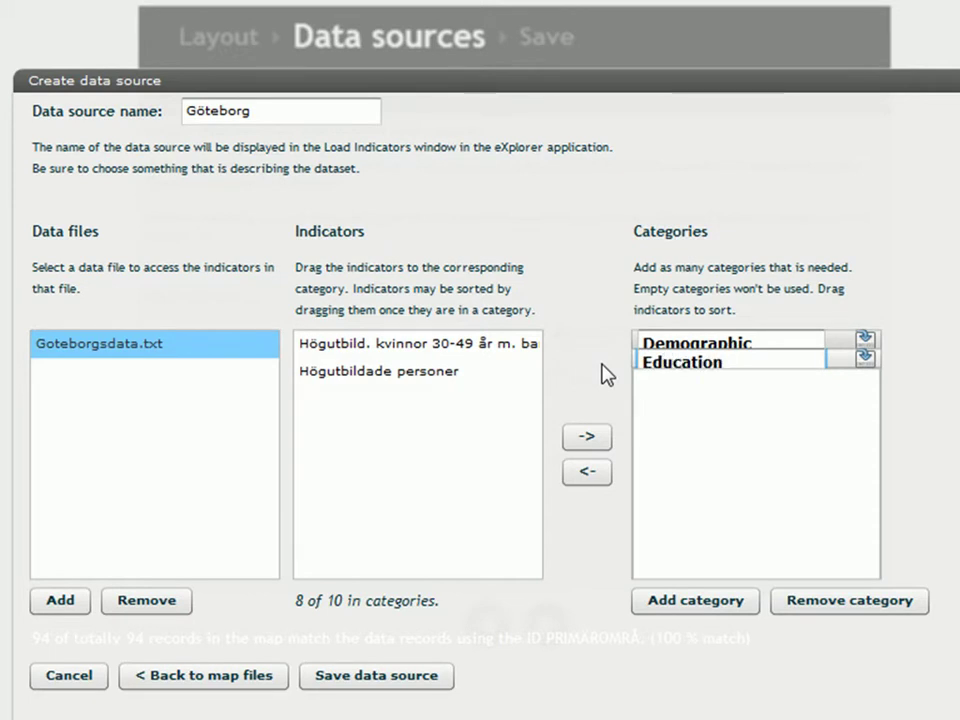
left_click(424, 371)
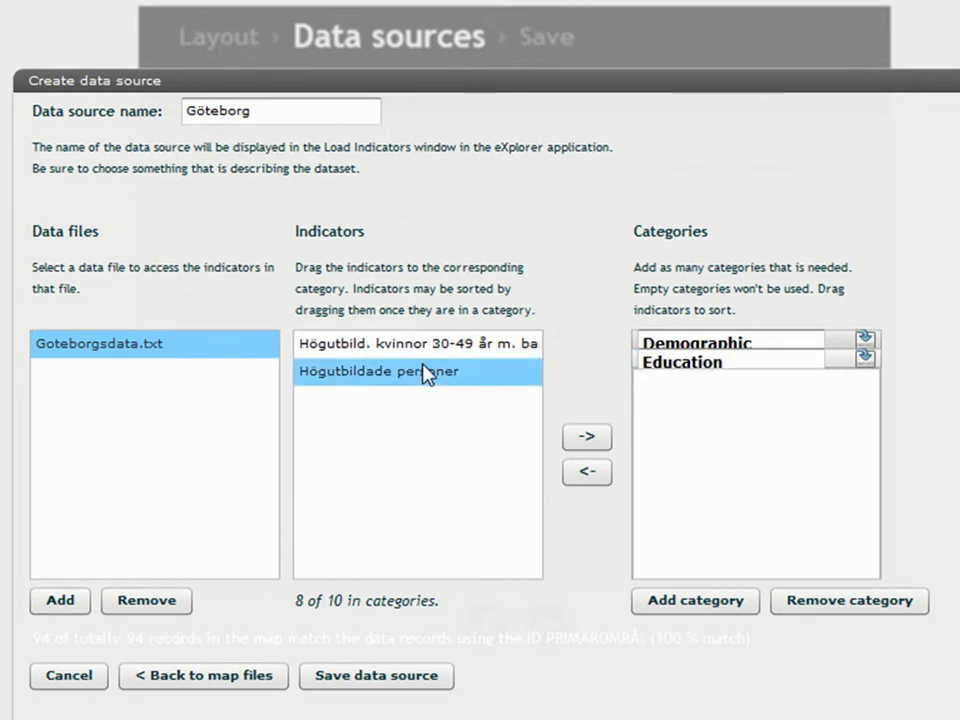
left_click(427, 348)
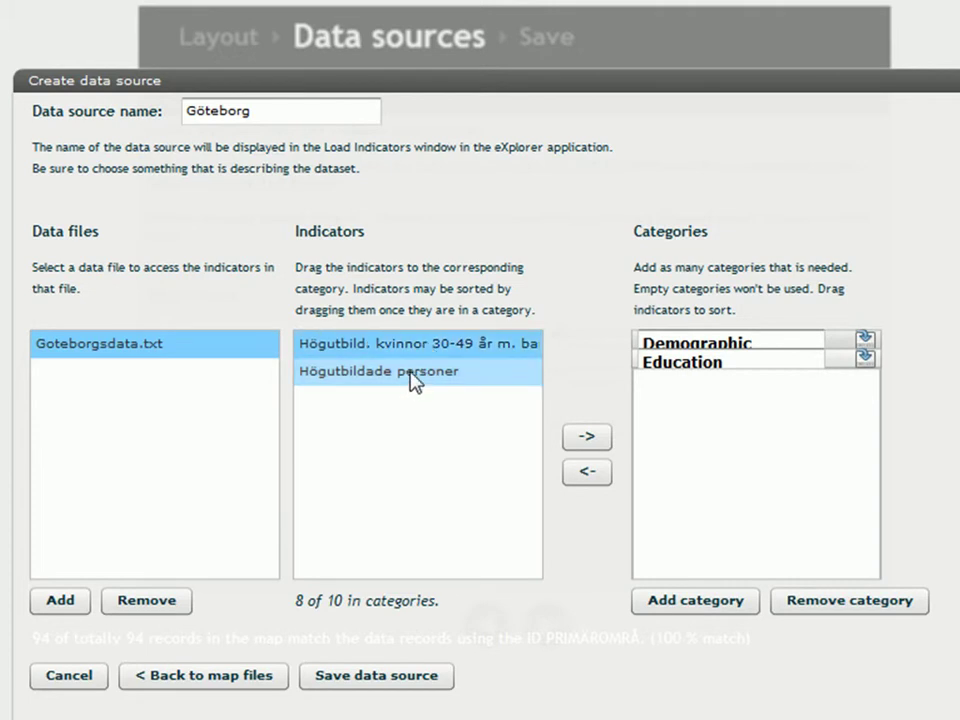
left_click(590, 440)
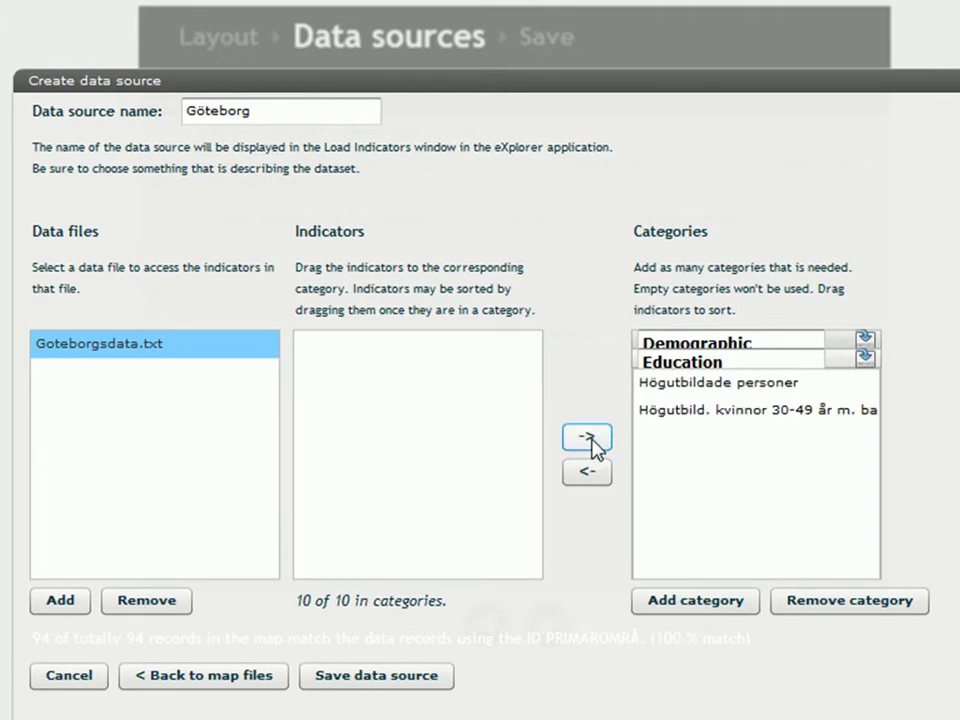
- Place Personer 15-25 år after Personer 30-49 år and save the Göteborg data source
left_click(752, 335)
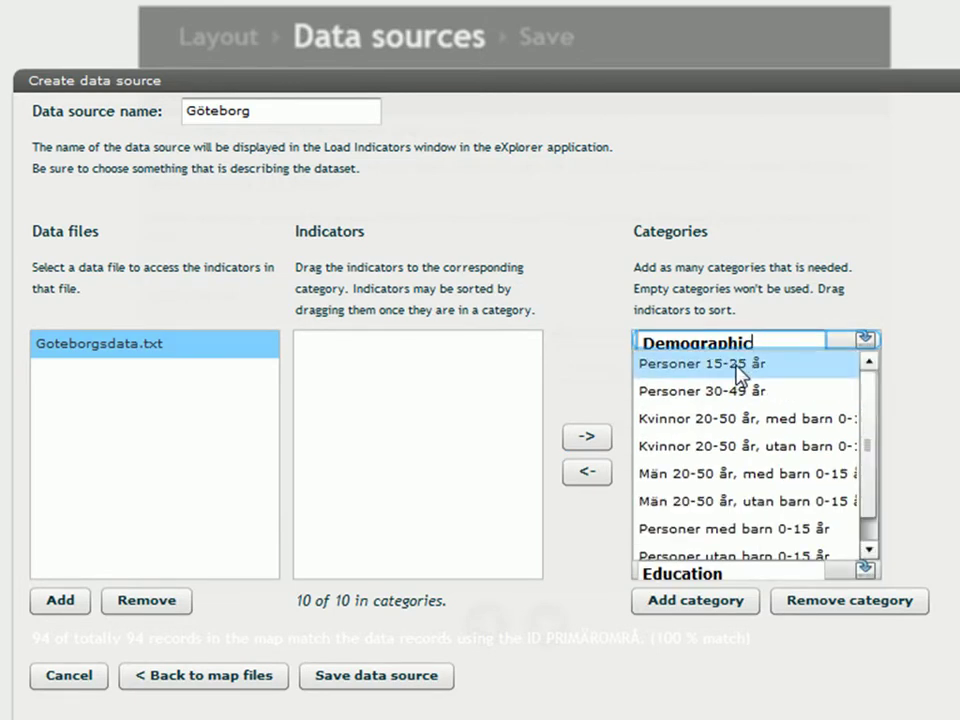
mouse_move(727, 415)
left_mouse_down()
mouse_move(709, 611)
mouse_move(729, 570)
mouse_move(755, 403)
mouse_move(729, 400)
left_mouse_up()
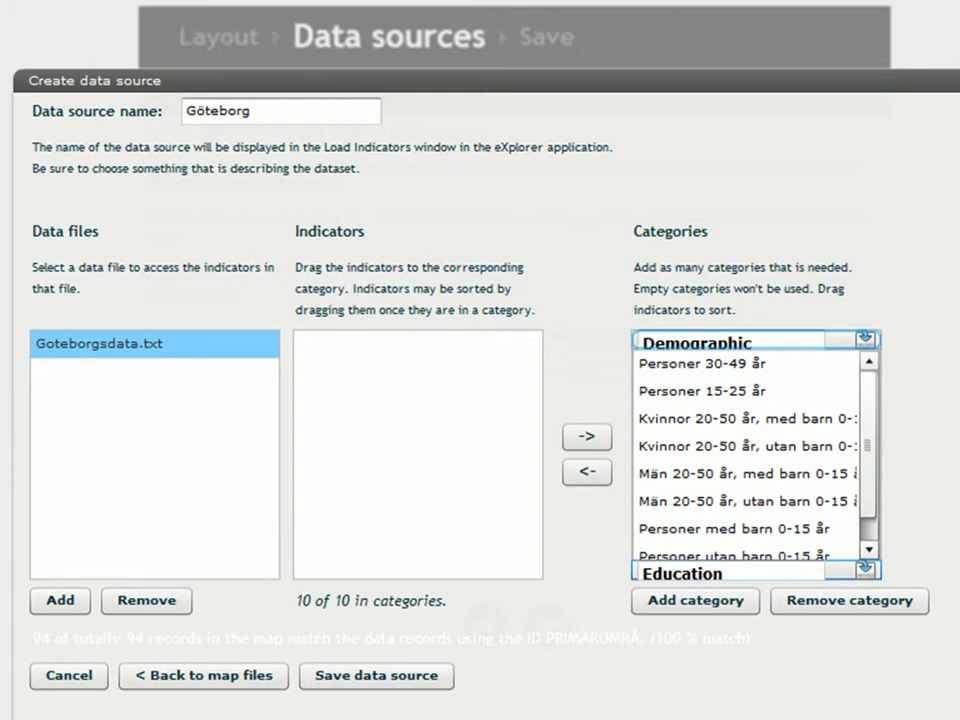
left_click(416, 683)
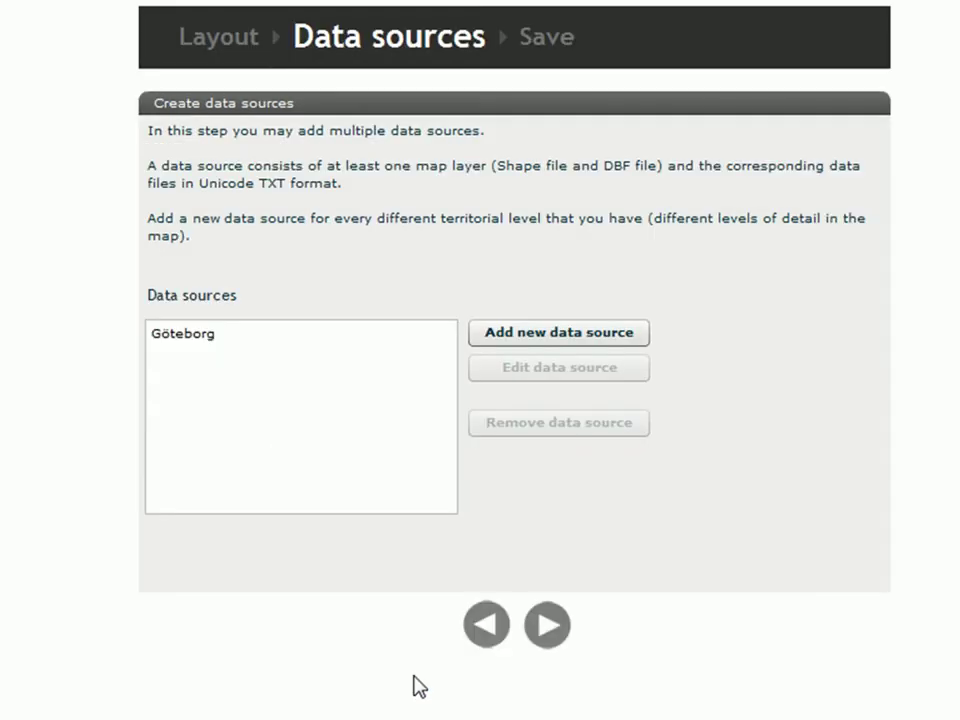
- Generate the eXplorer files and save them as eXplorerFiles.zip in the CARMAeXplorer Wizard folder
left_click(549, 627)
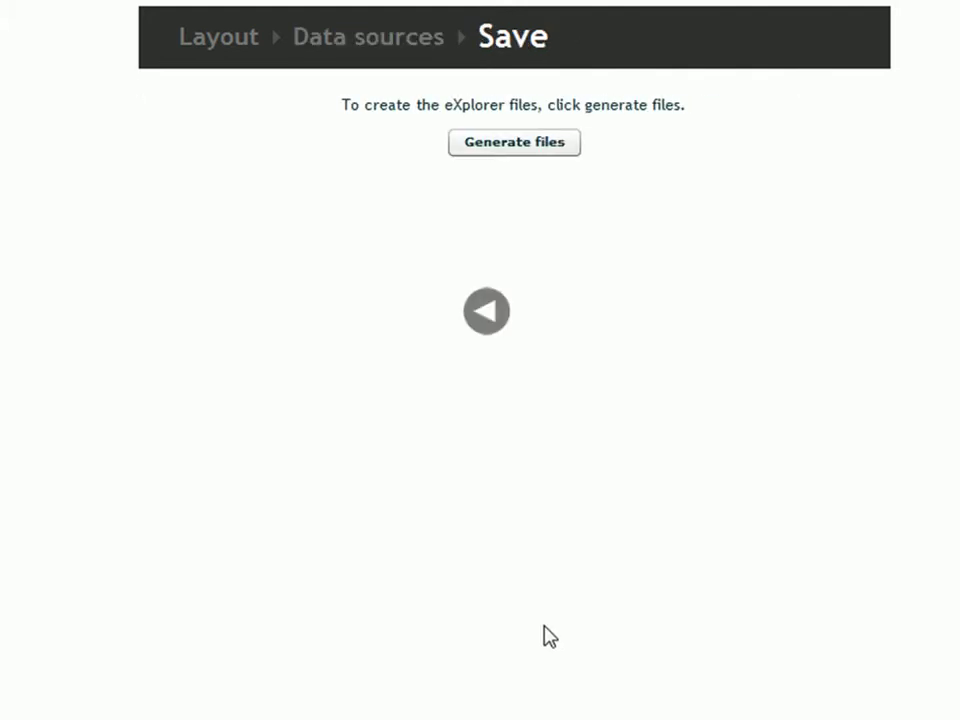
left_click(522, 144)
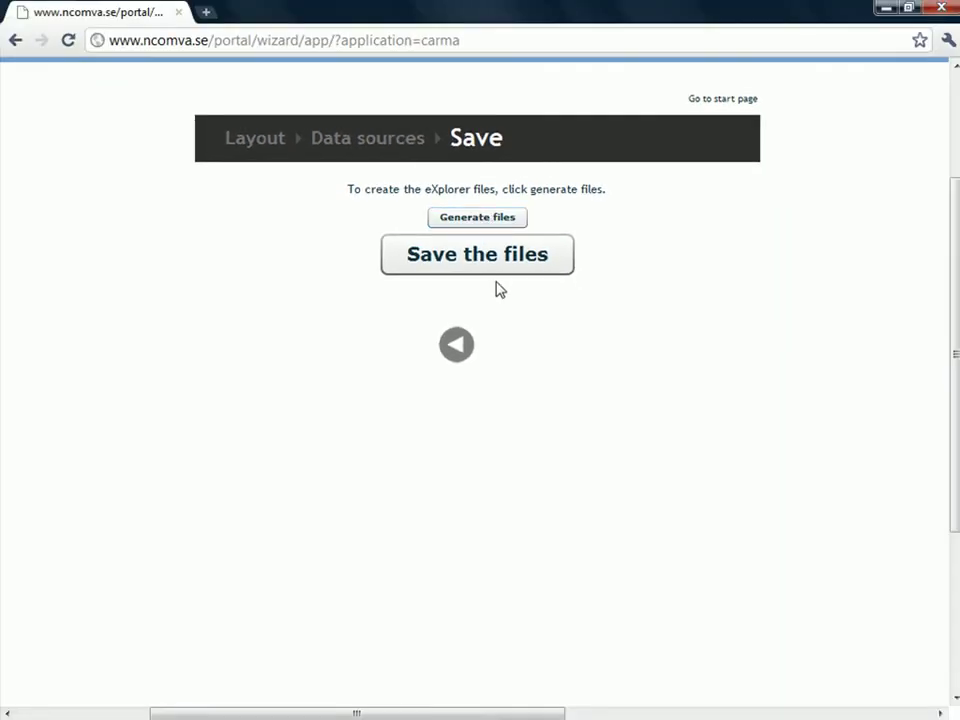
left_click(500, 266)
left_click(438, 266)
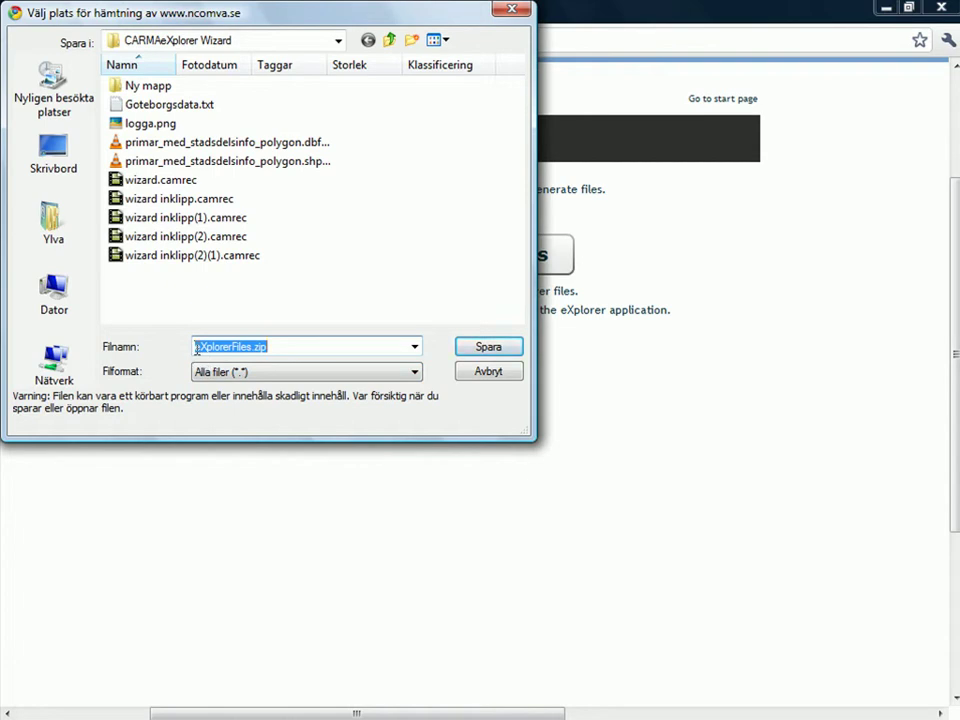
left_click(490, 349)
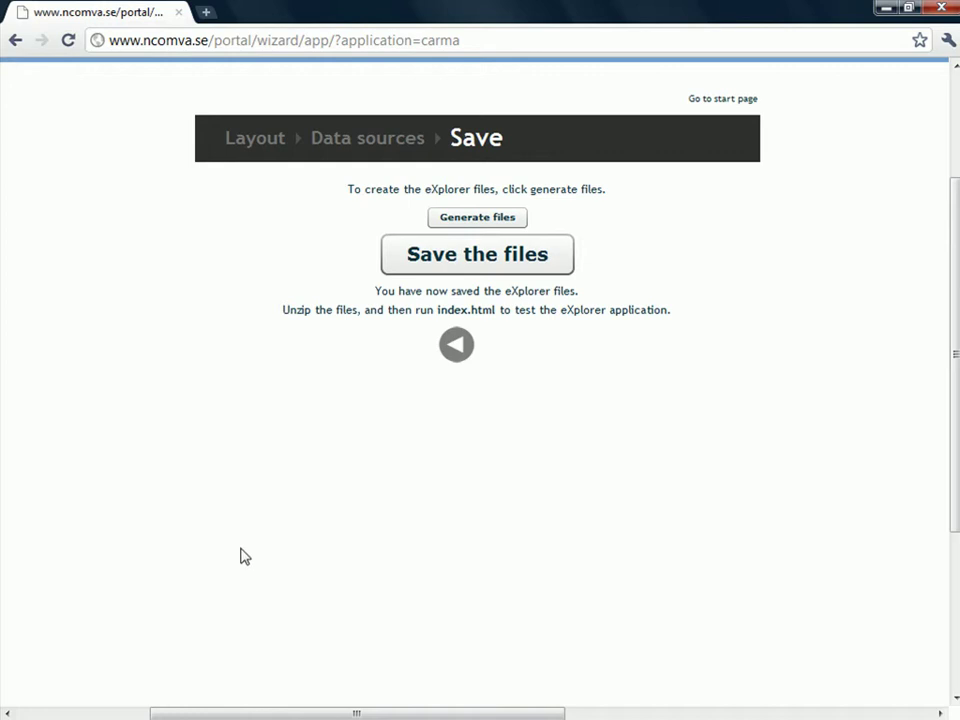
mouse_move(40, 714)
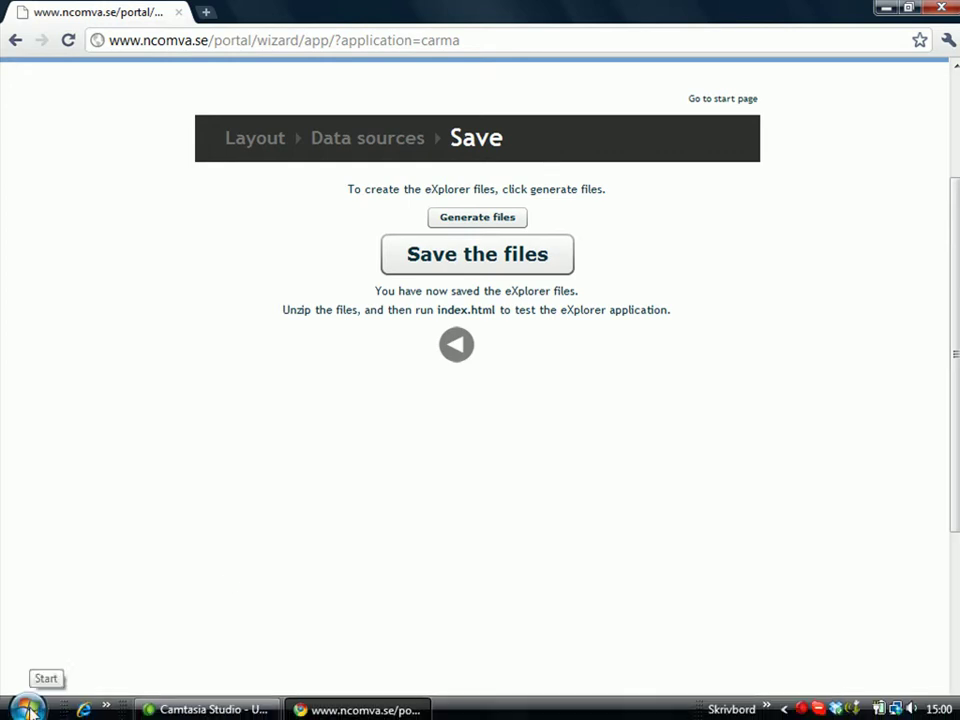
right_click(40, 710)
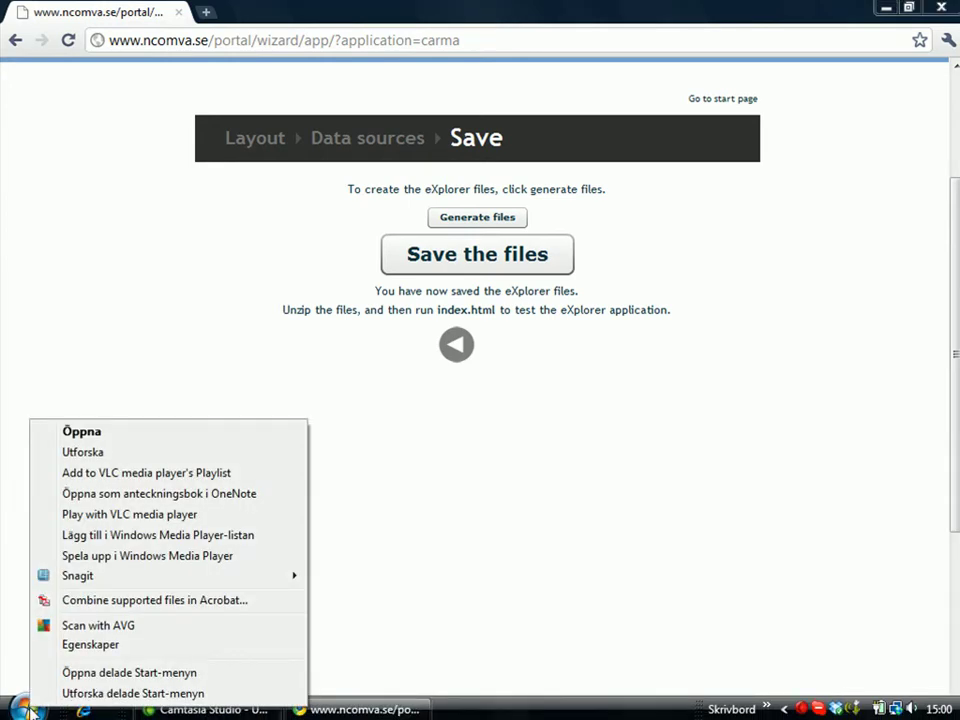
- Extract eXplorerFiles.zip into an eXplorerFiles folder with Extrahera alla
left_click(96, 453)
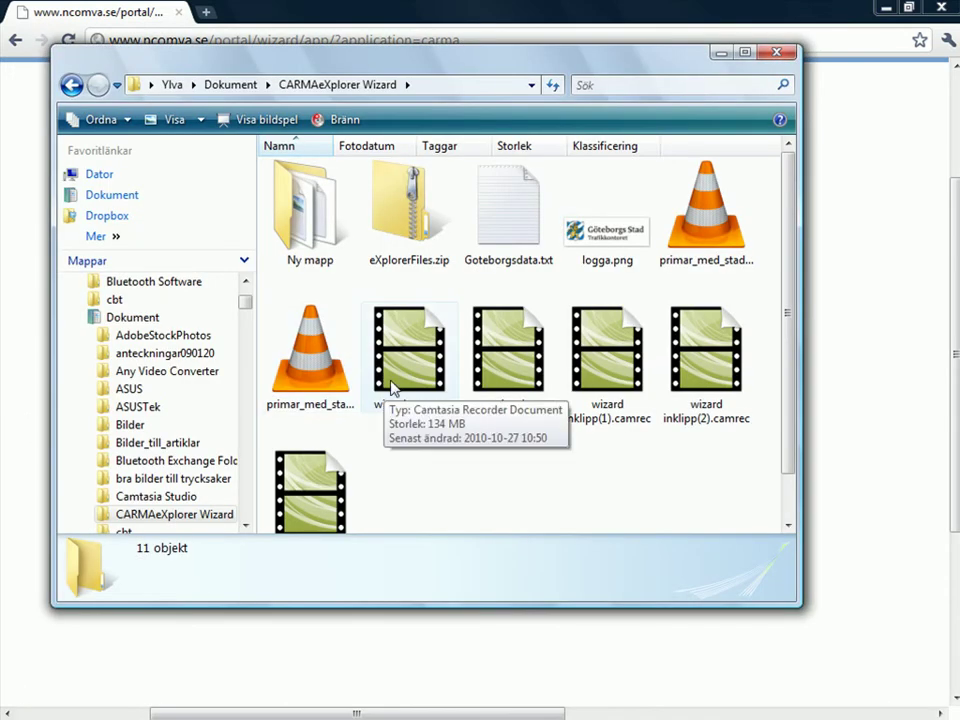
right_click(410, 223)
left_click(445, 286)
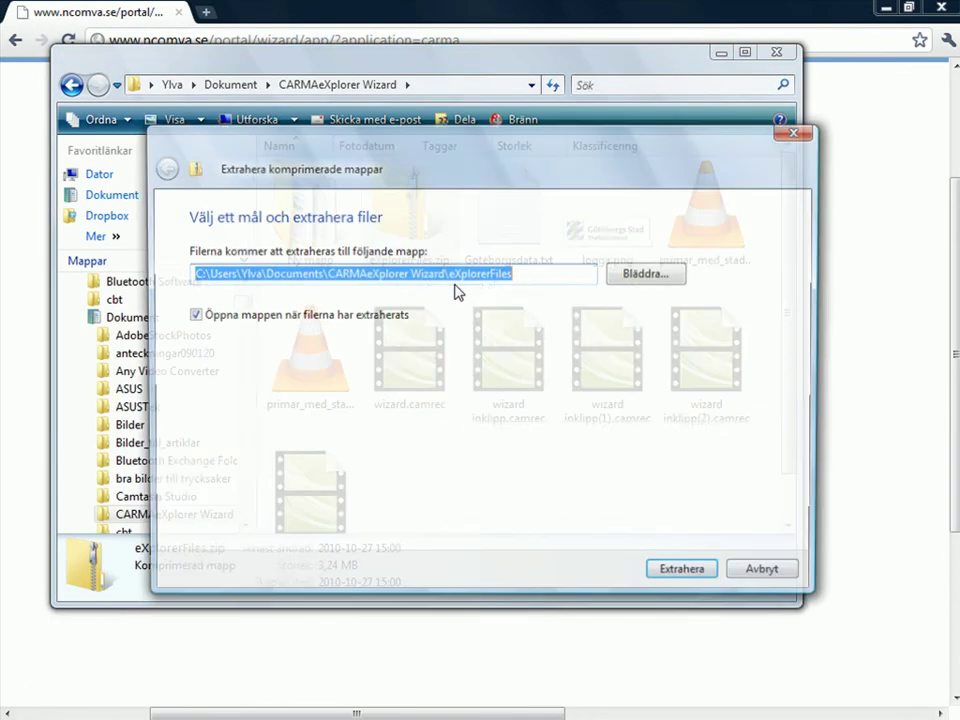
left_click(705, 575)
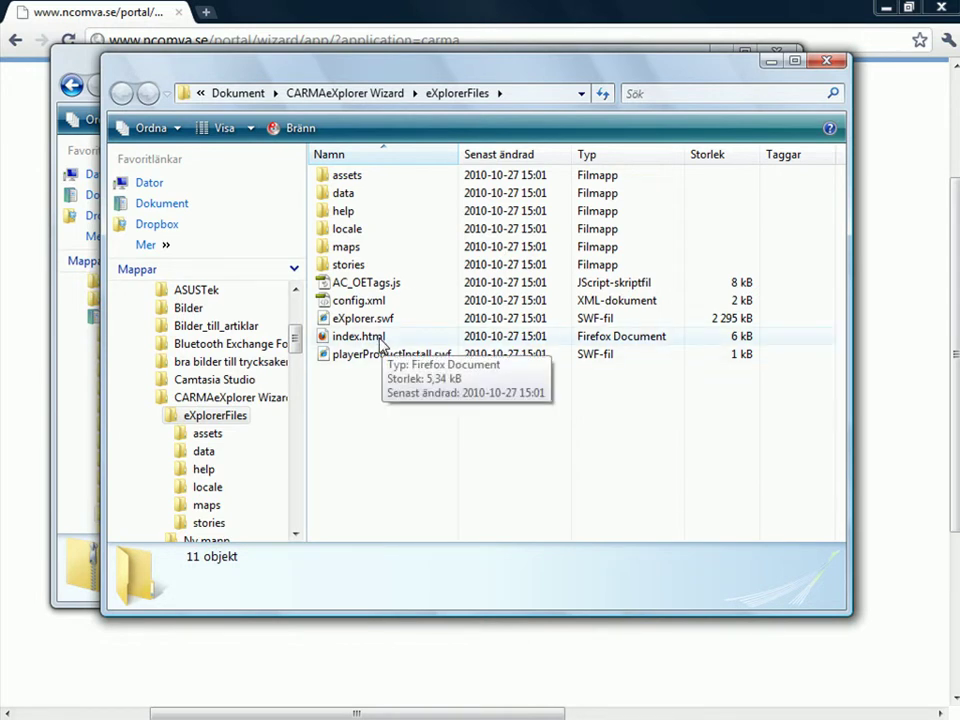
right_click(381, 343)
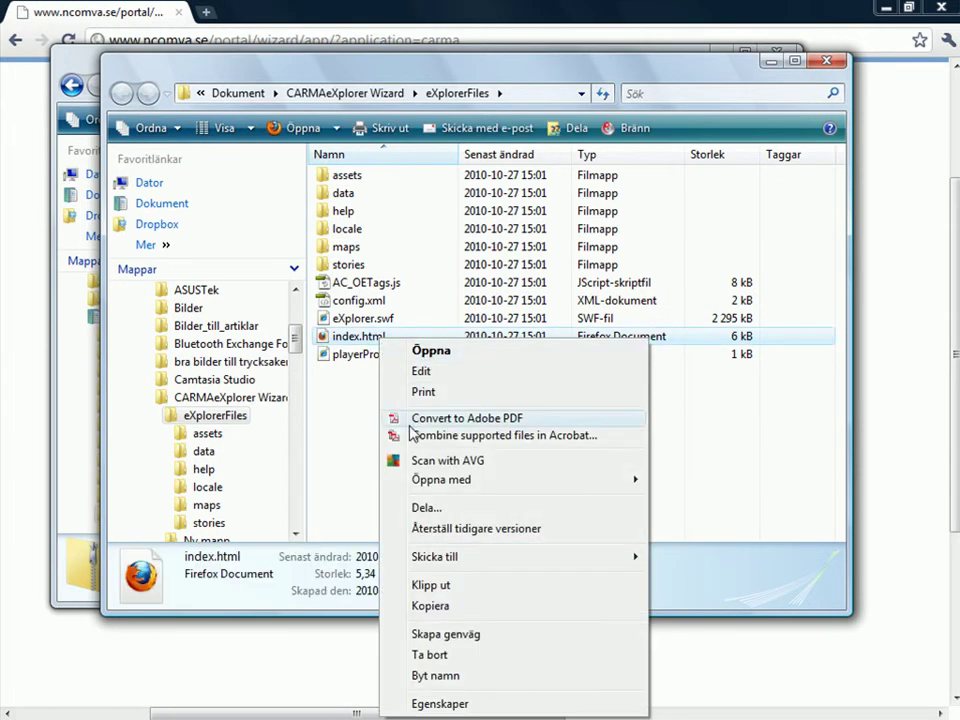
mouse_move(482, 485)
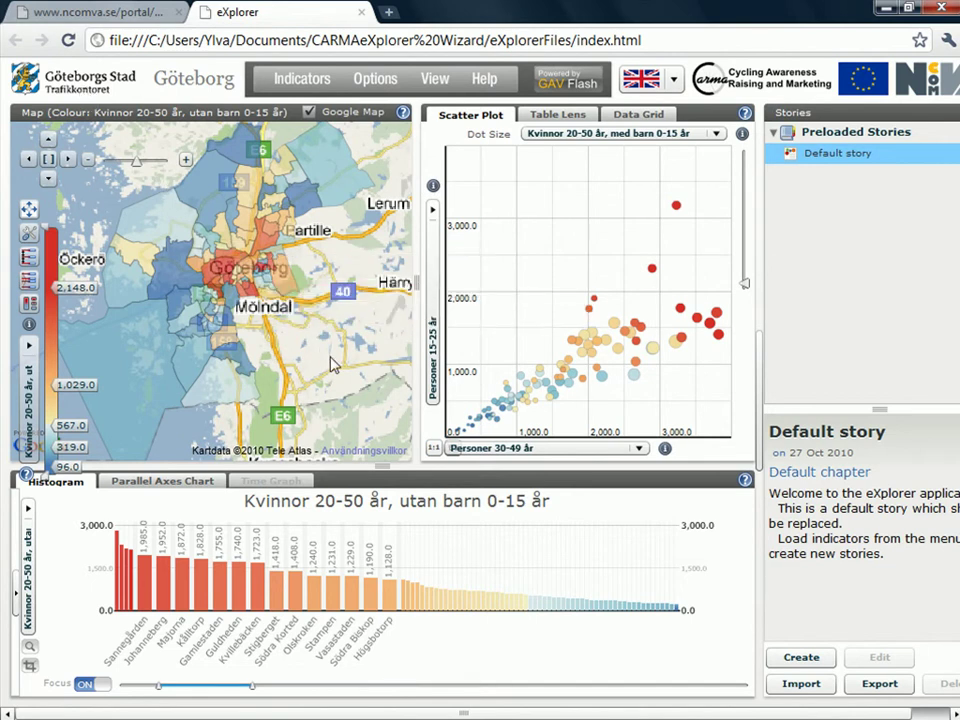
- Turn off the Google Map background and reselect the Default story
left_click(309, 113)
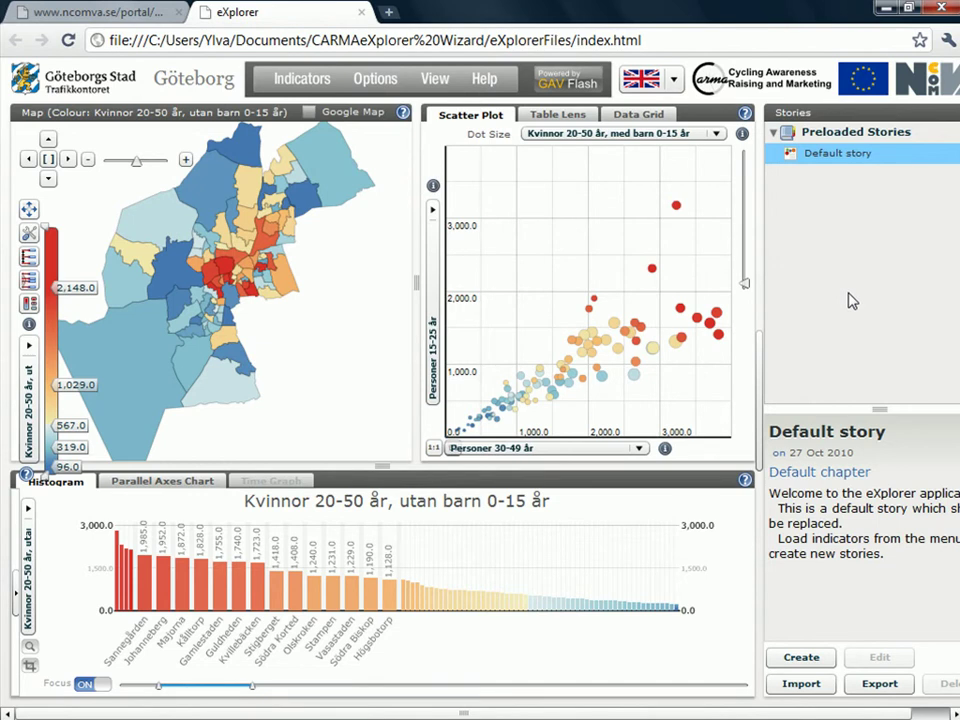
left_click(849, 160)
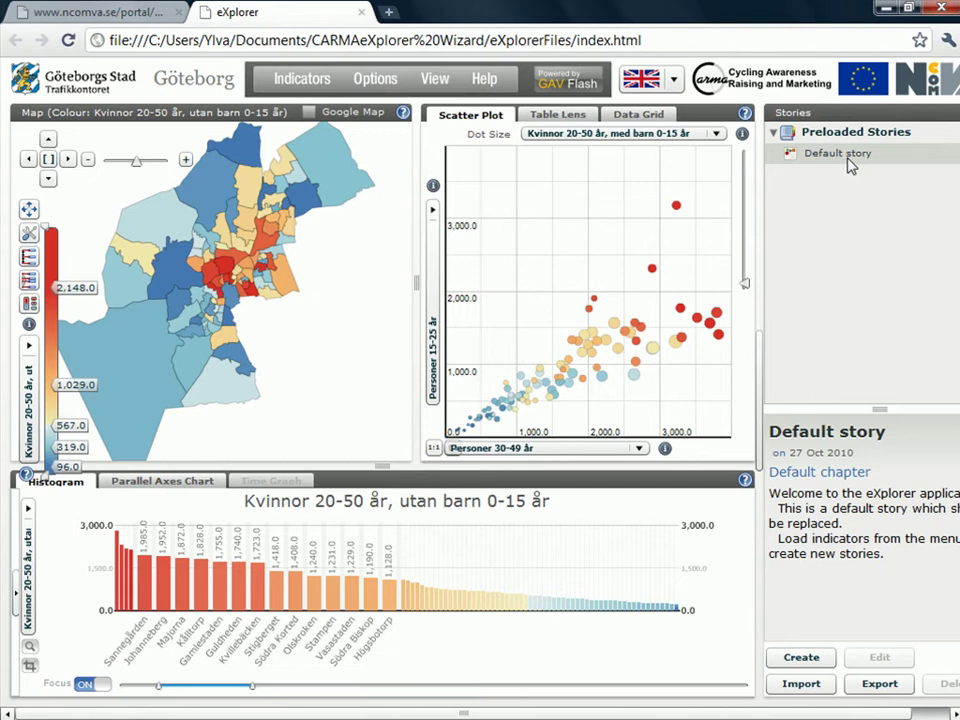
left_click(848, 160)
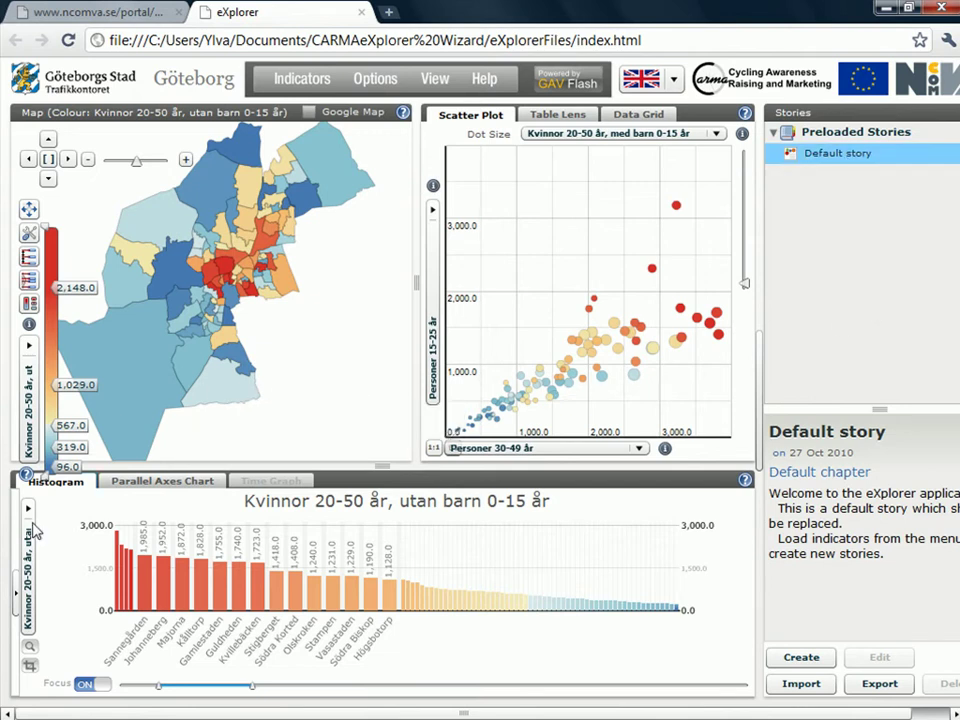
mouse_move(113, 383)
- Export the Default story as goteborg.xml into eXplorerFiles\stories
left_click(868, 687)
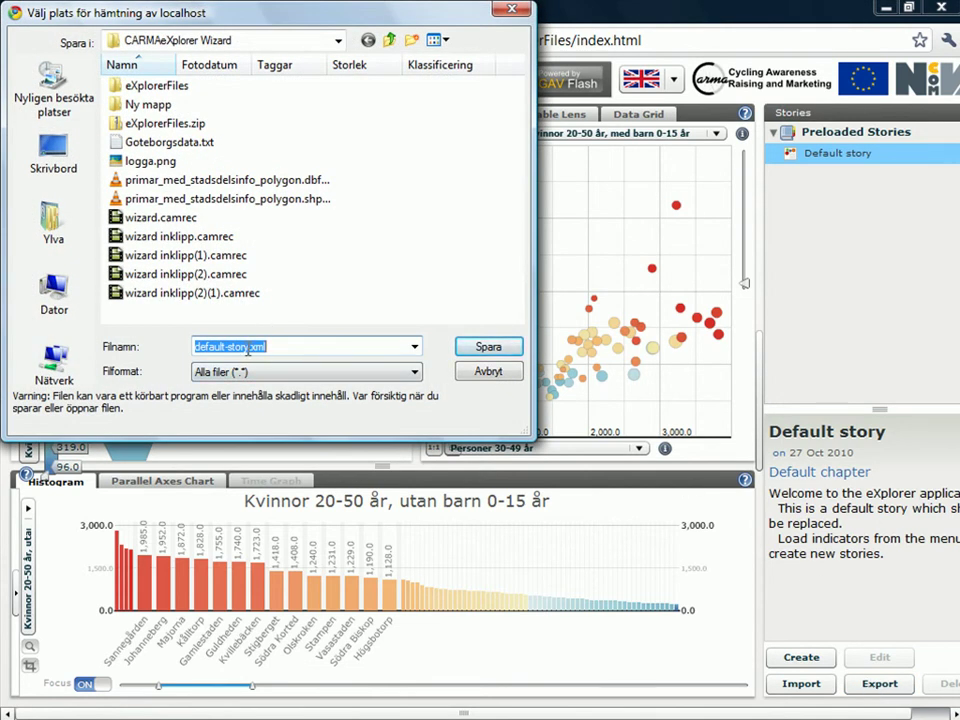
type("goteborg")
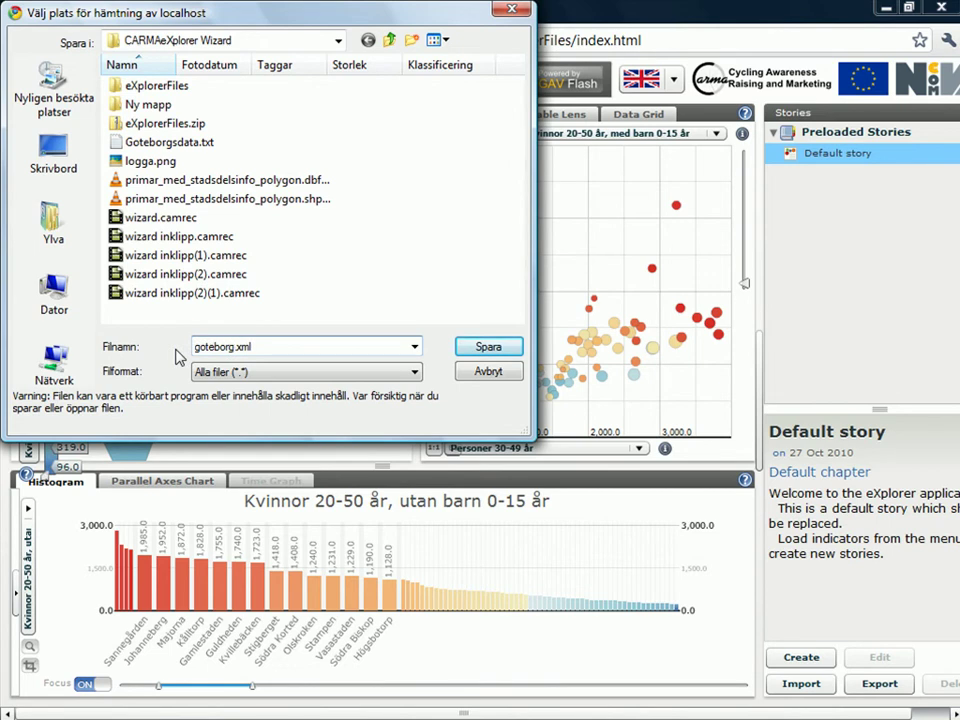
double_click(160, 88)
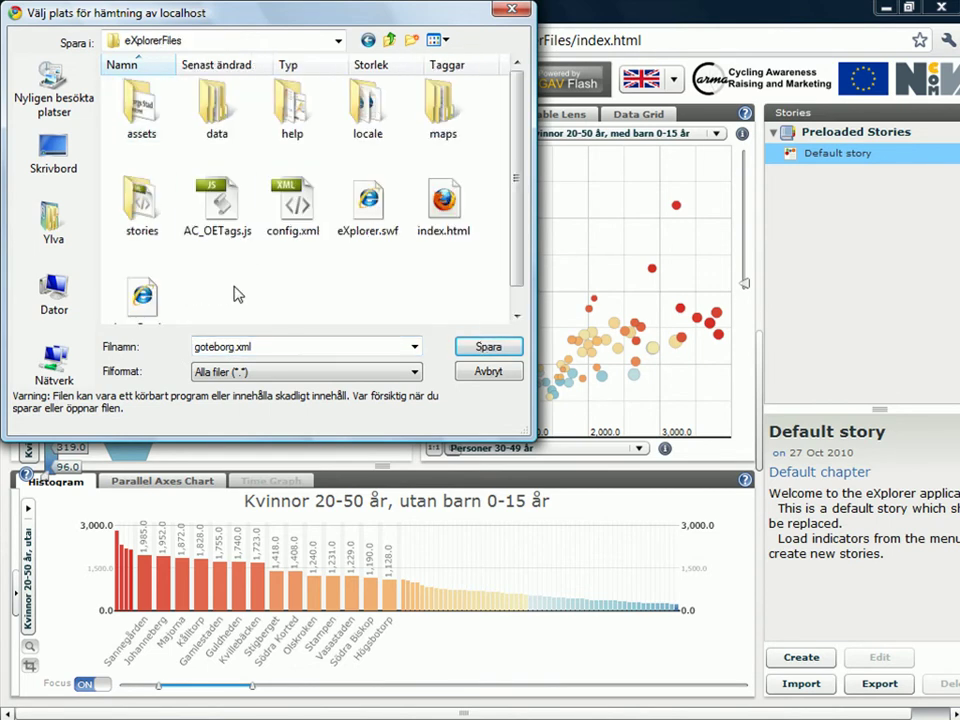
double_click(138, 222)
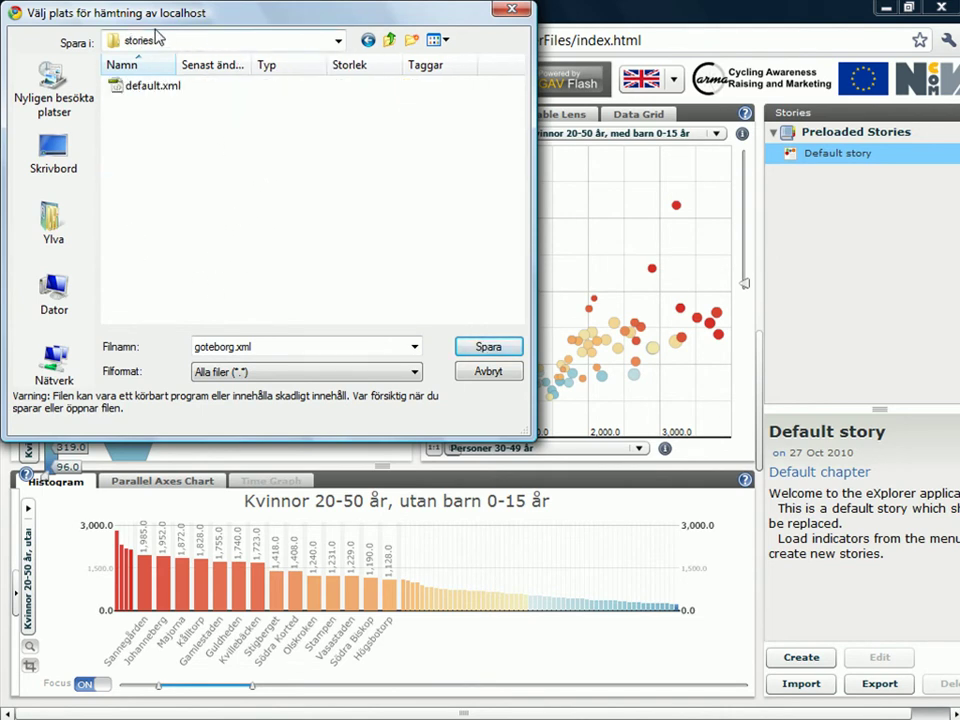
left_click(489, 348)
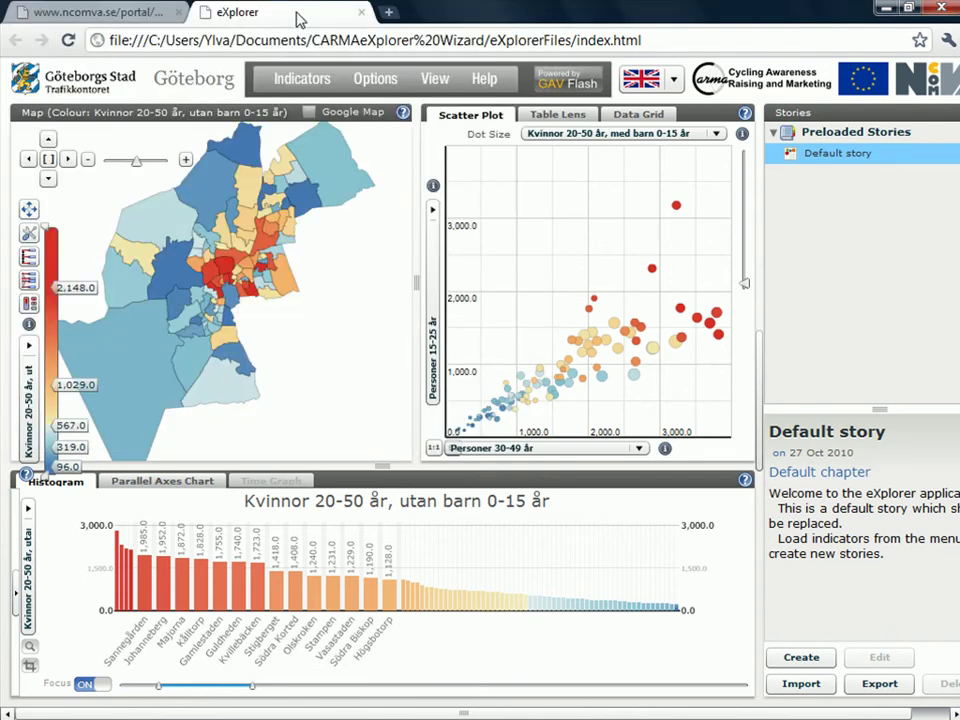
- Load eXplorerFiles/config.xml into the wizard's Edit default stories page
left_click(168, 14)
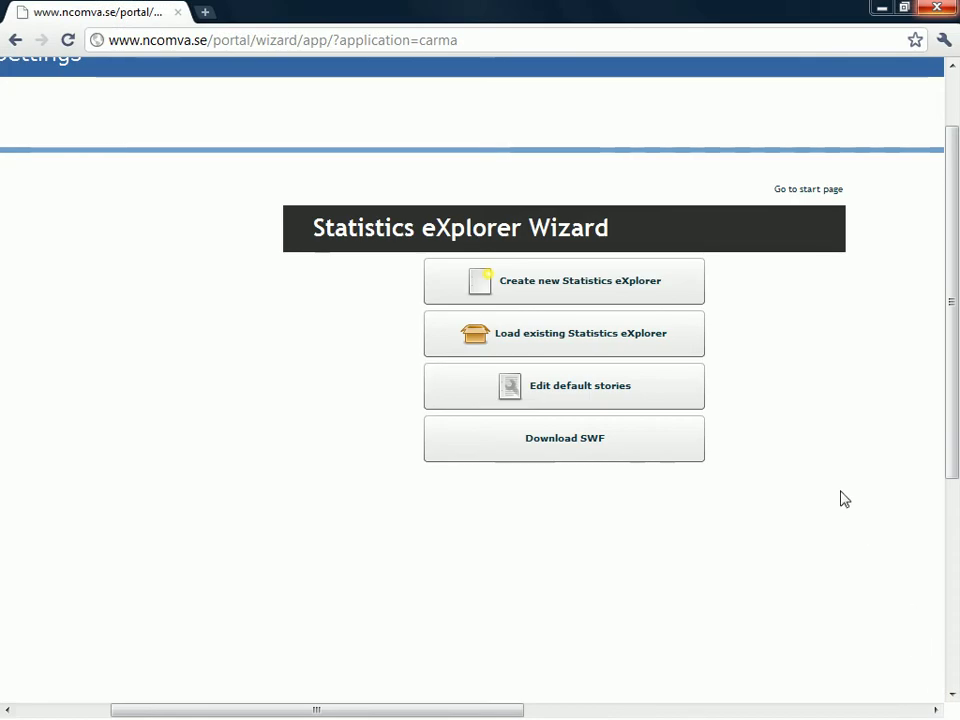
left_click(640, 396)
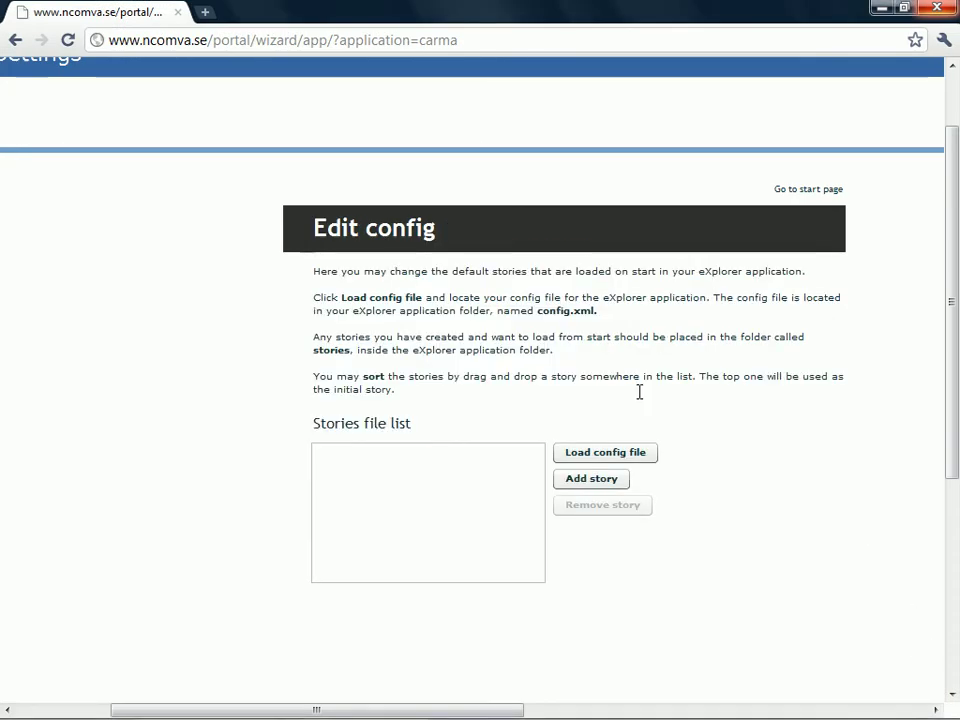
left_click(640, 455)
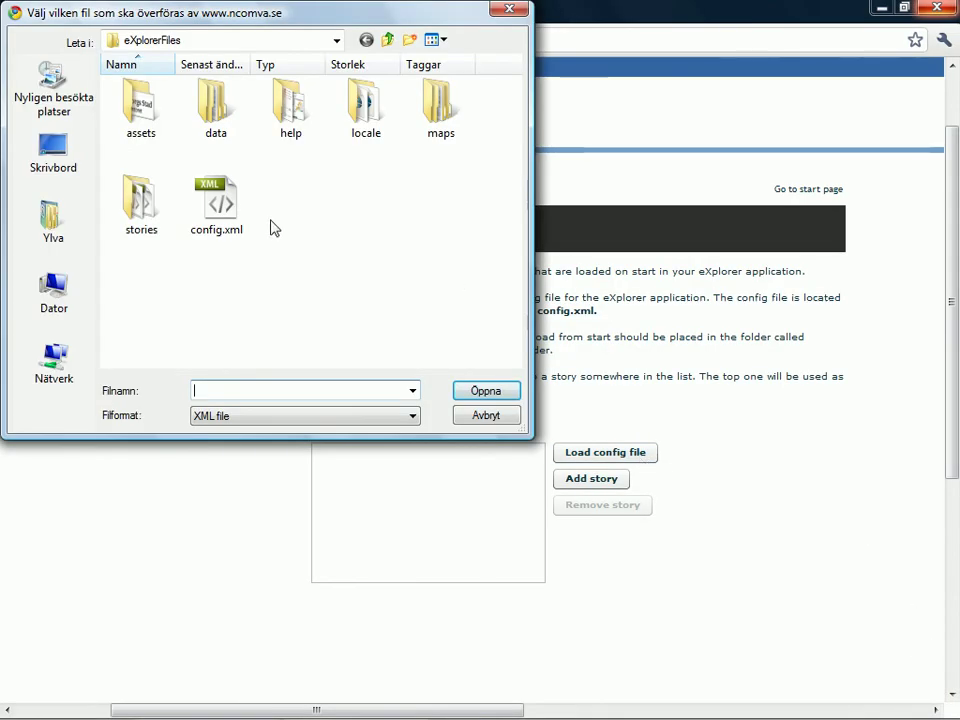
left_click(220, 222)
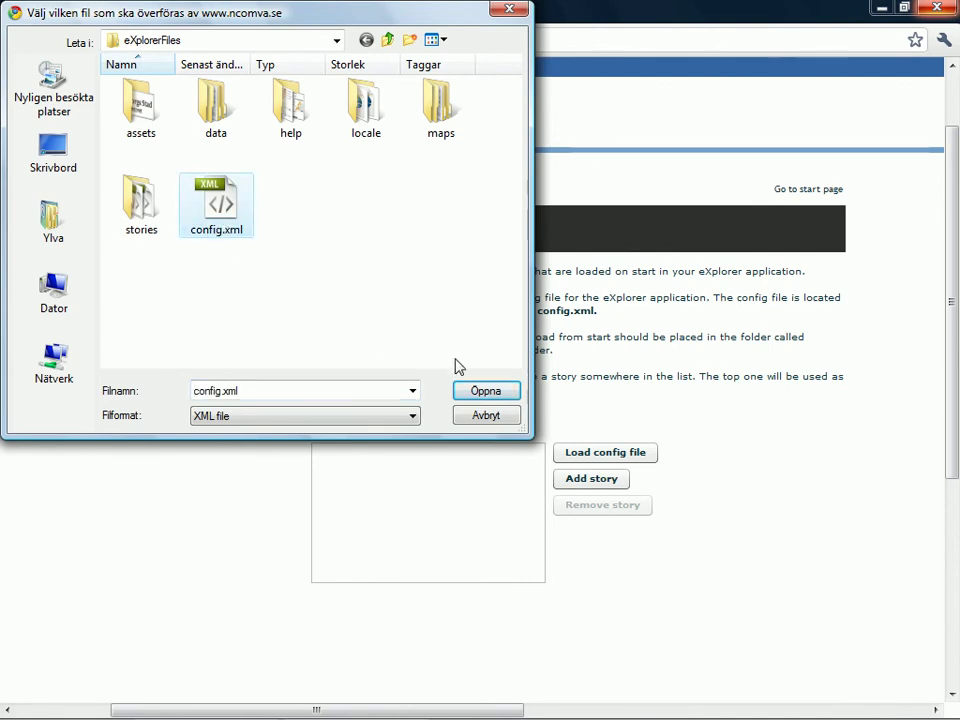
left_click(481, 390)
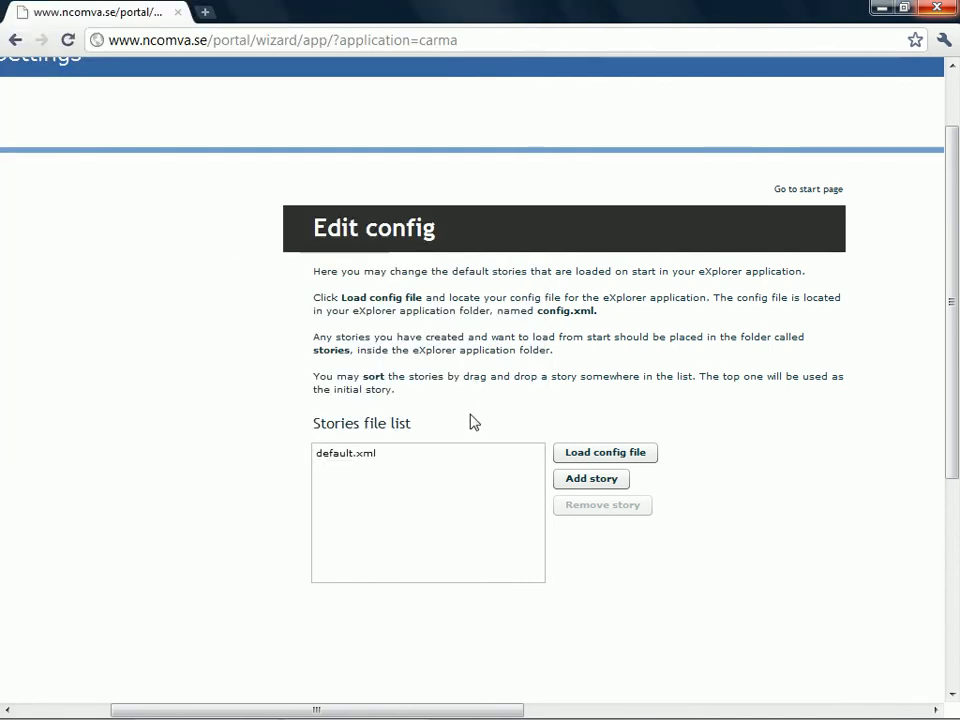
left_click(376, 465)
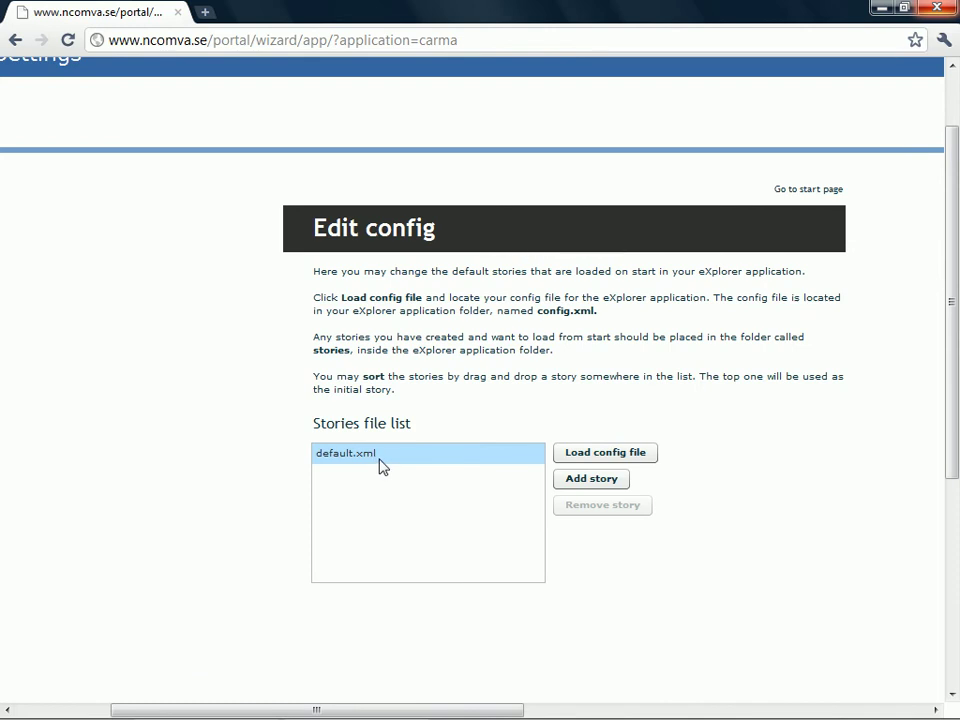
- Add stories/goteborg.xml to the stories list, move it to the top, and remove default.xml
left_click(590, 483)
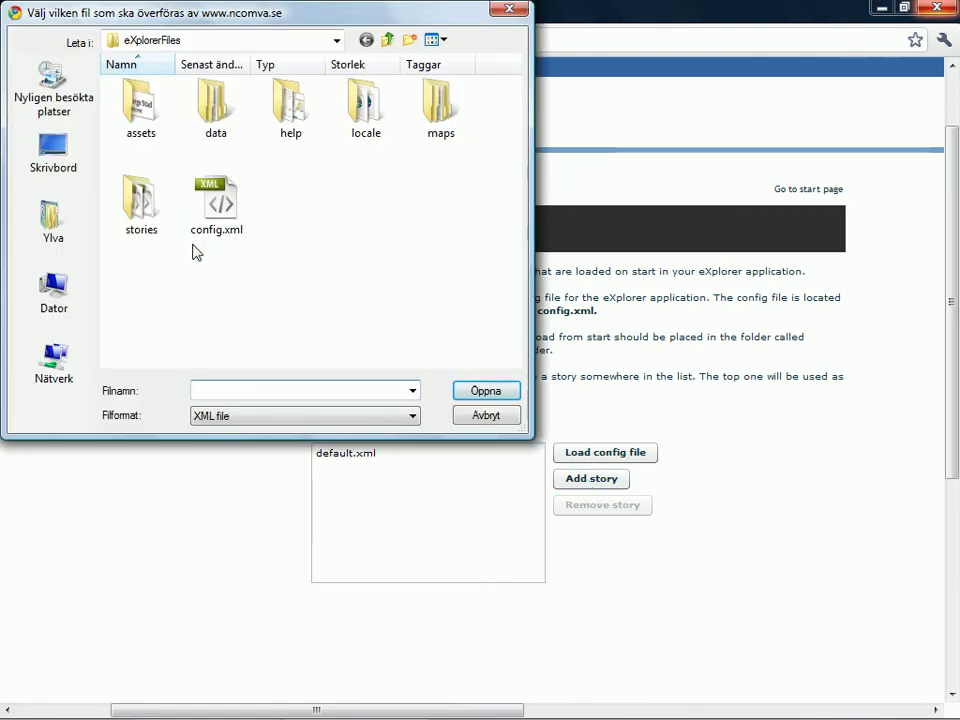
double_click(137, 212)
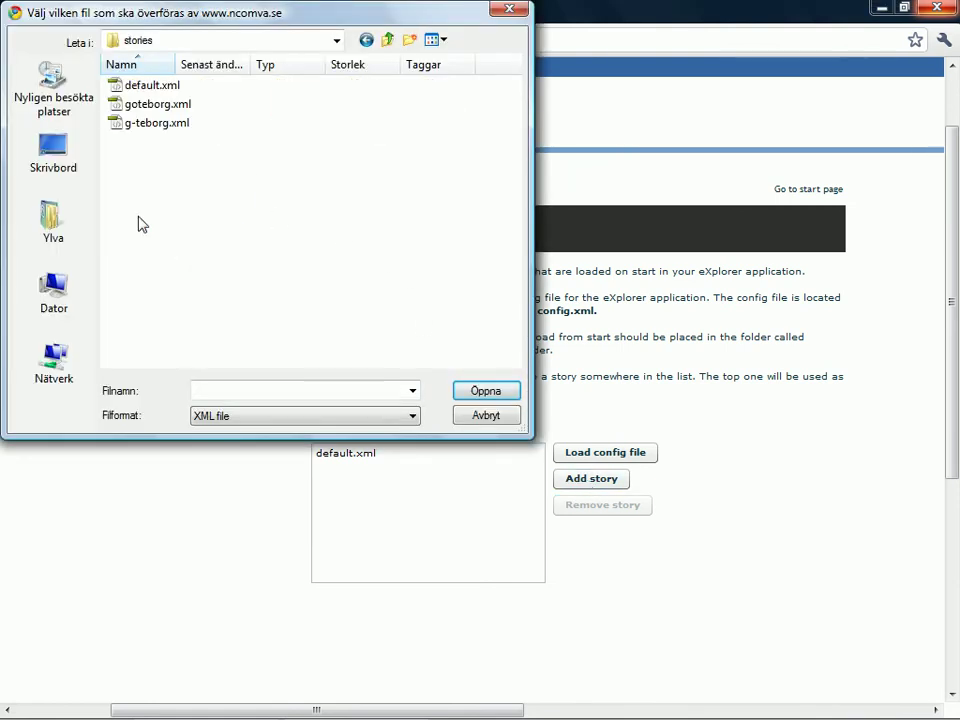
left_click(167, 107)
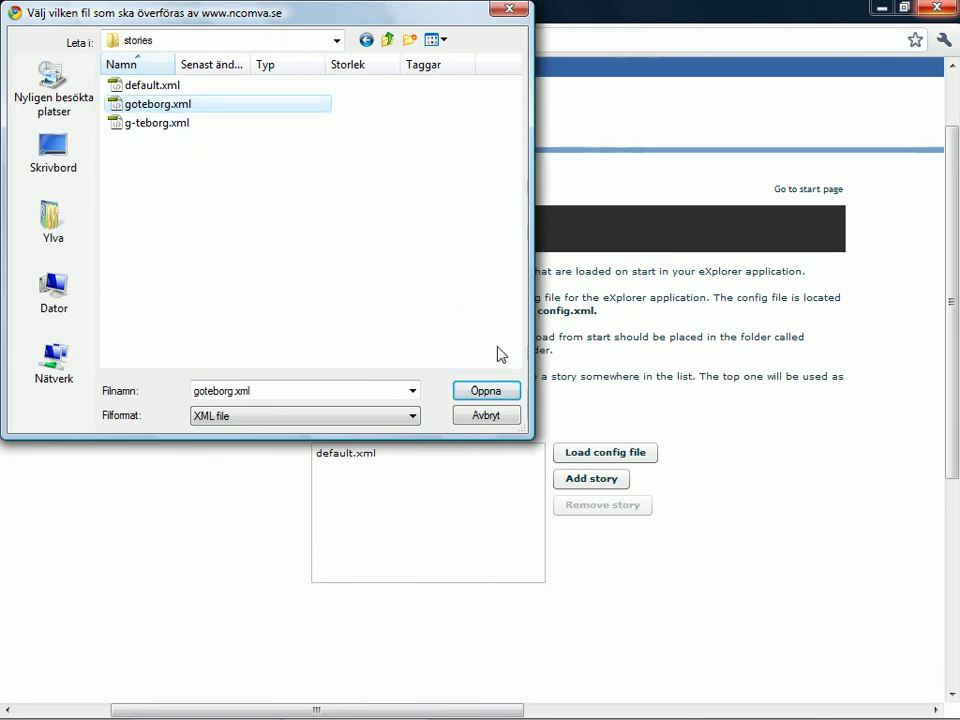
left_click(487, 391)
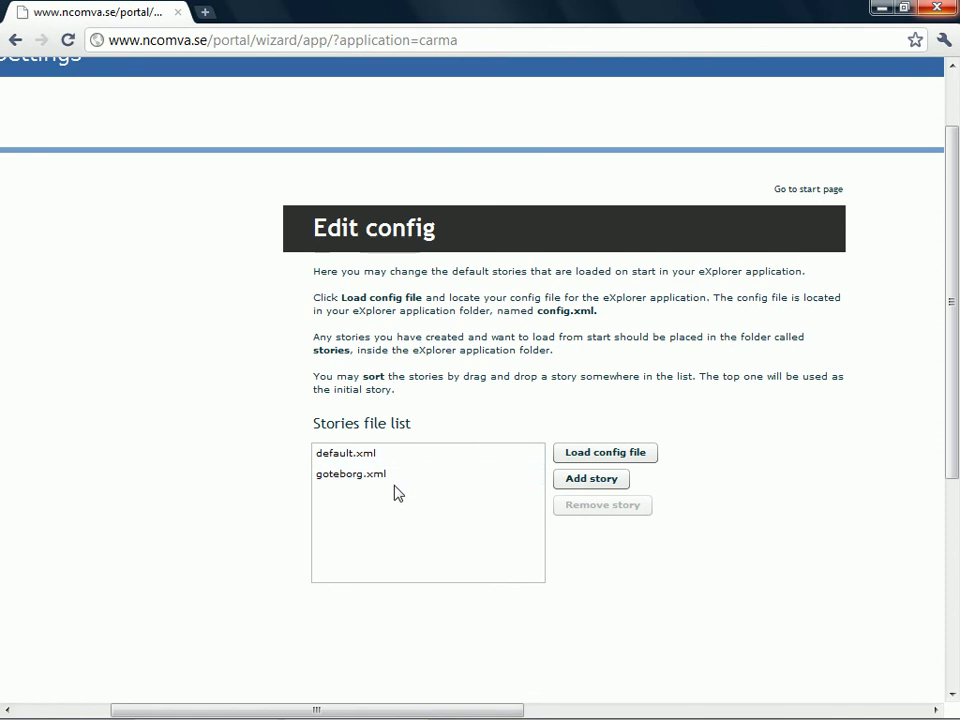
left_click_drag(381, 485, 390, 460)
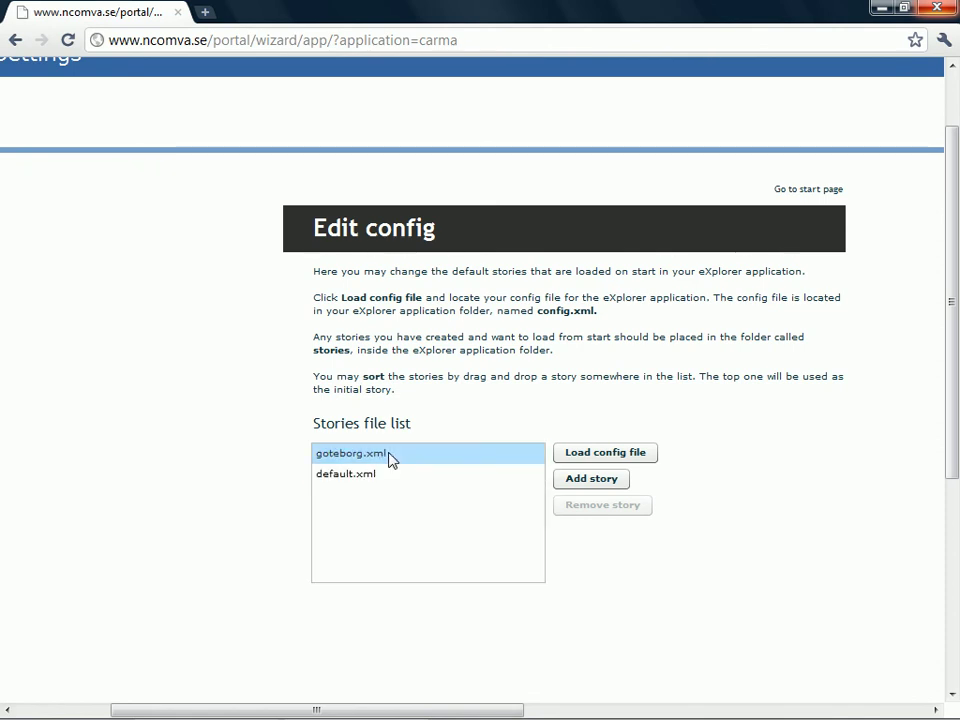
left_click(356, 478)
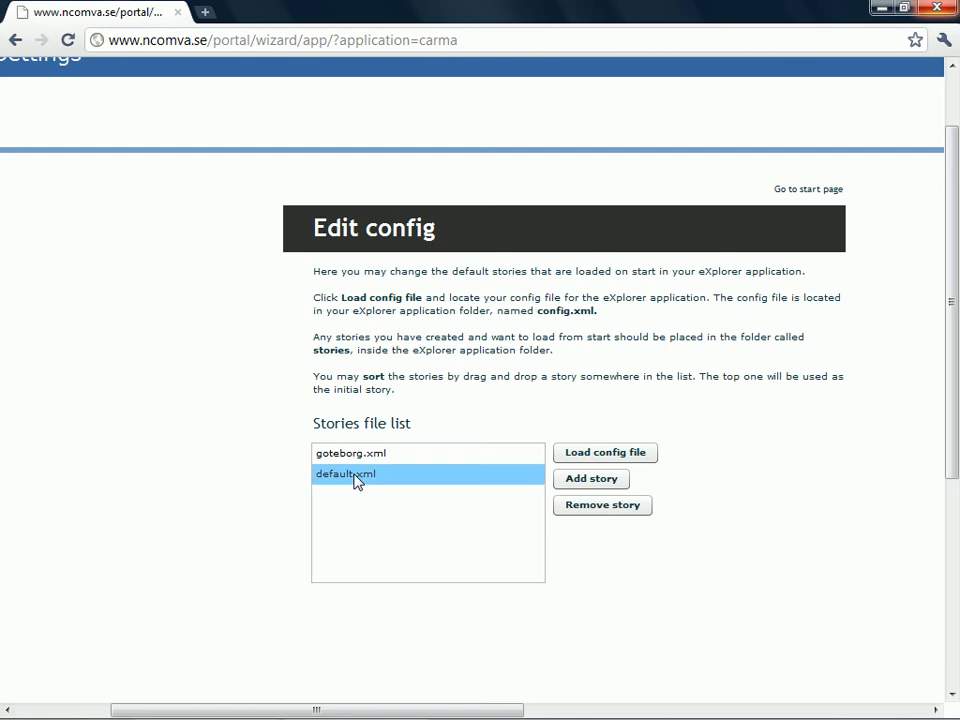
left_click(585, 507)
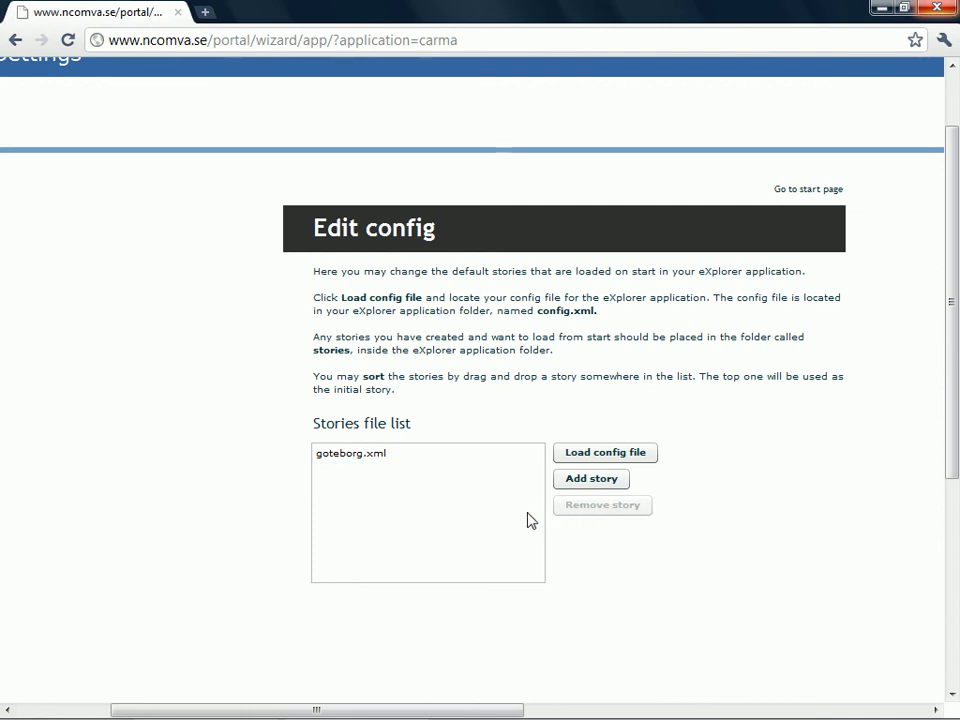
- Save the new config over config.xml in eXplorerFiles, confirming the overwrite
scroll(530, 520, "down", 2)
scroll(530, 520, "down", 1)
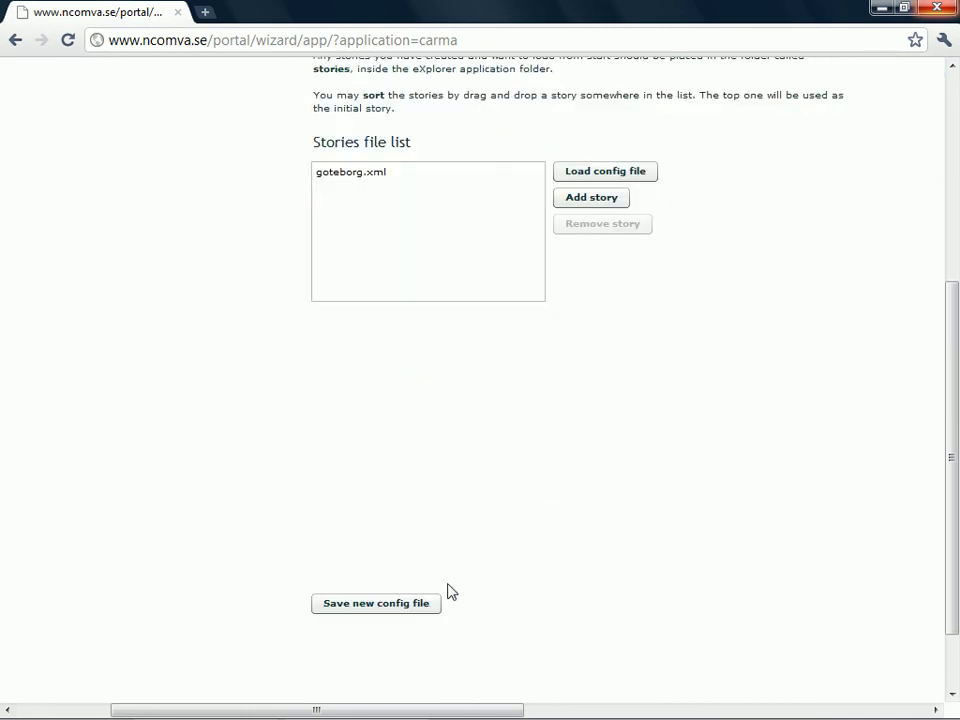
left_click(400, 605)
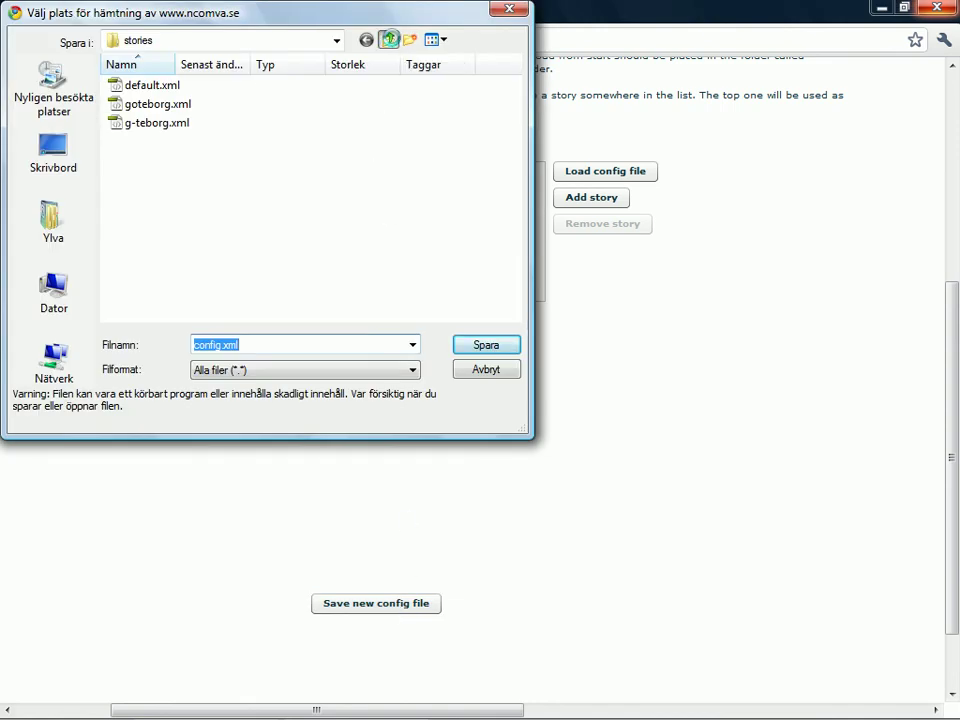
left_click(389, 40)
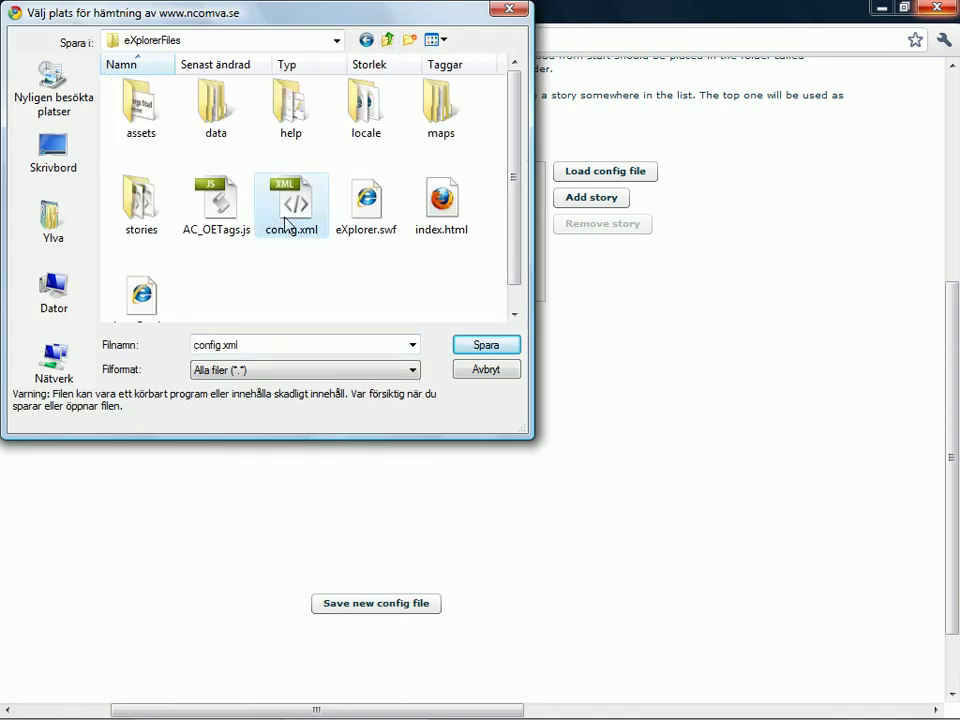
left_click(487, 346)
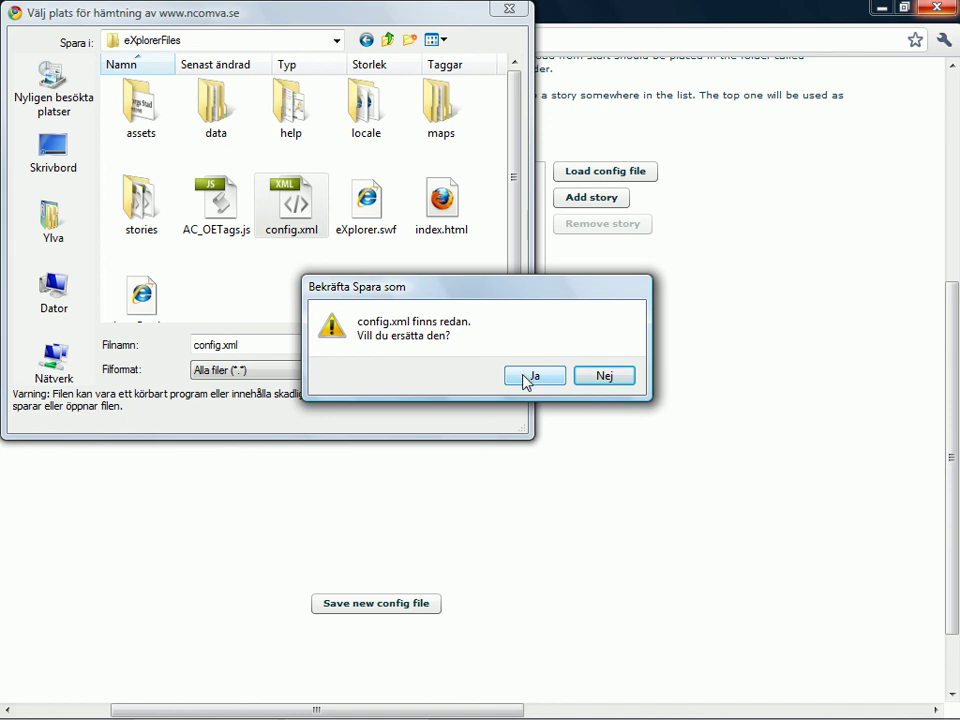
left_click(527, 377)
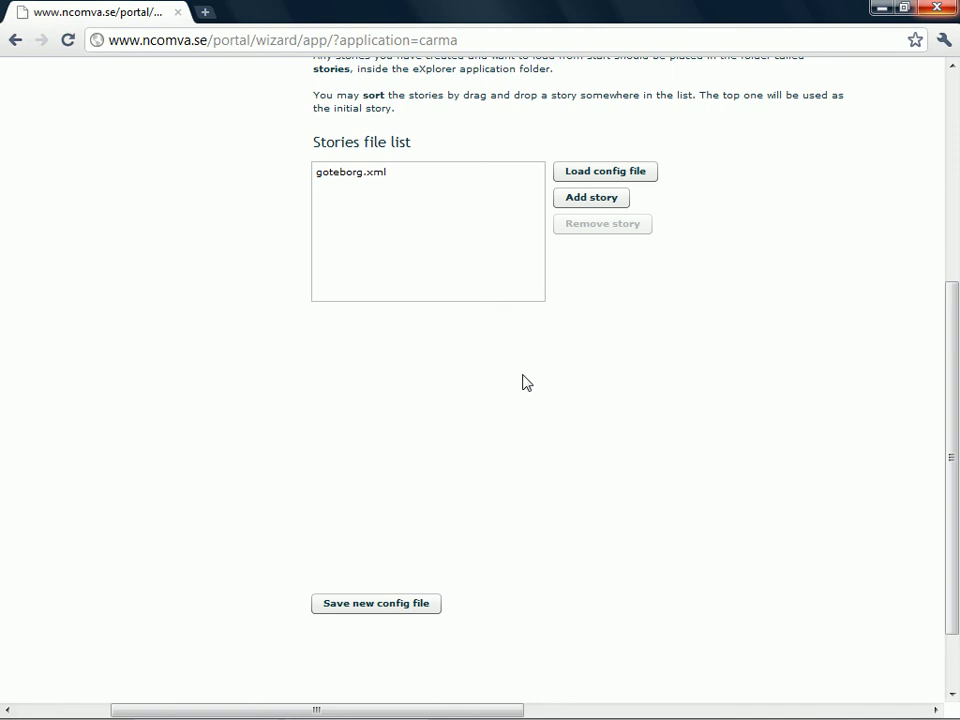
scroll(527, 383, "up", 4)
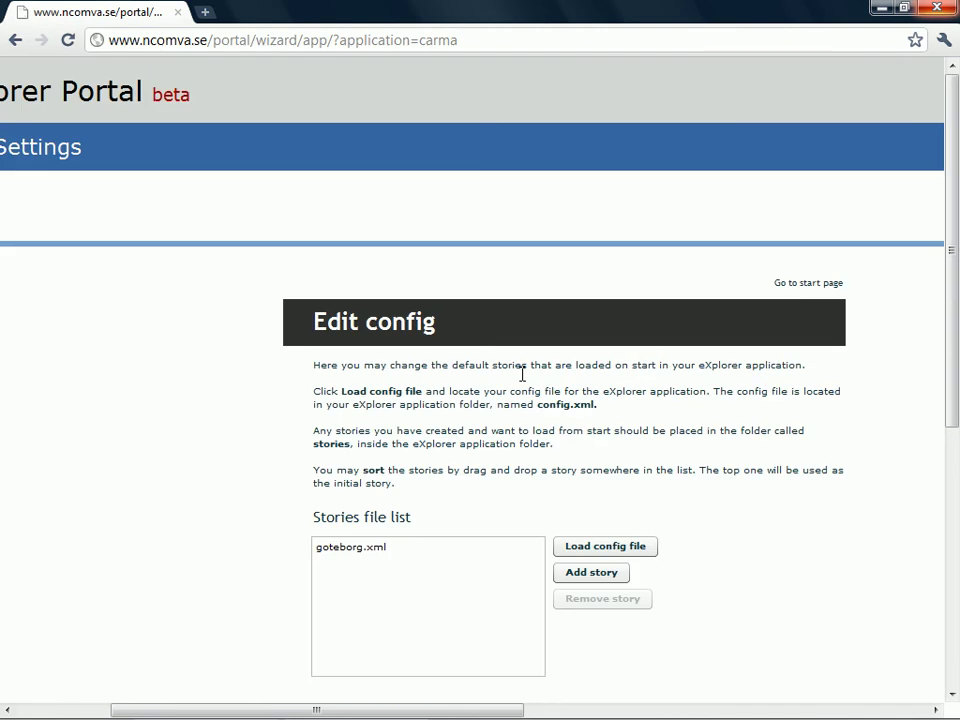